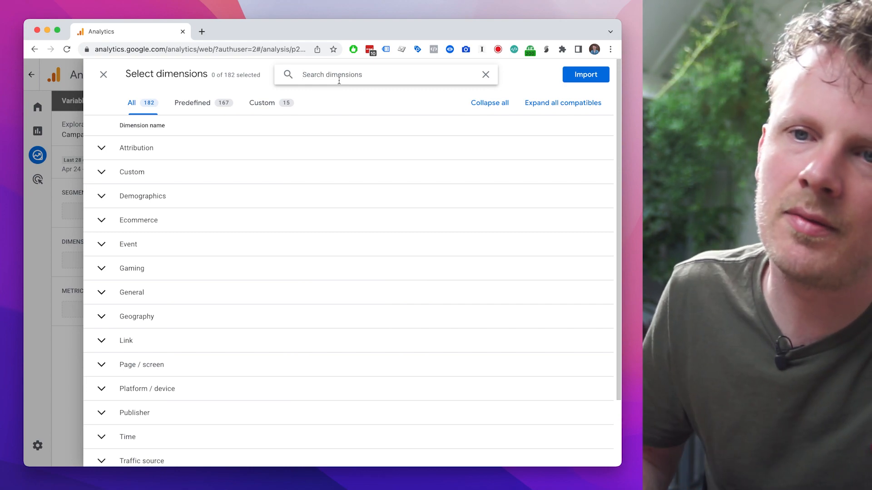
# Step: Examine the first-user and session dimensions available in the Traffic source category
pyautogui.scroll(-3, 213, 190)
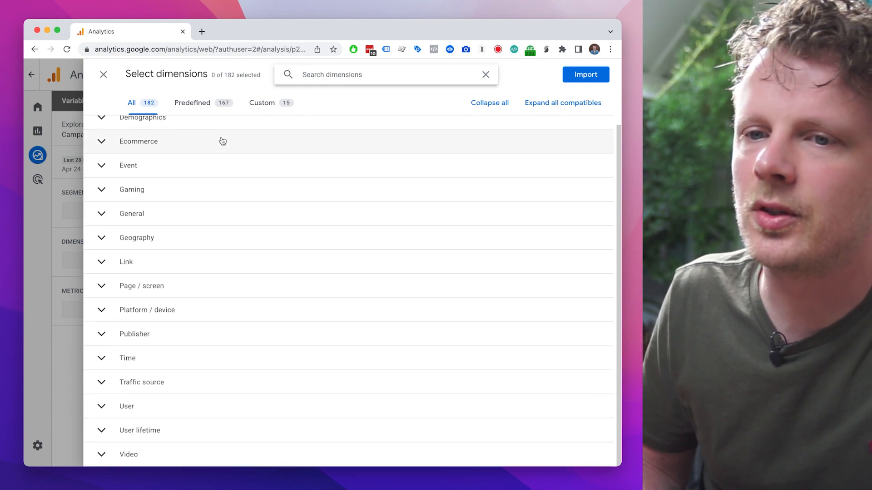
pyautogui.click(191, 381)
pyautogui.scroll(-10, 210, 345)
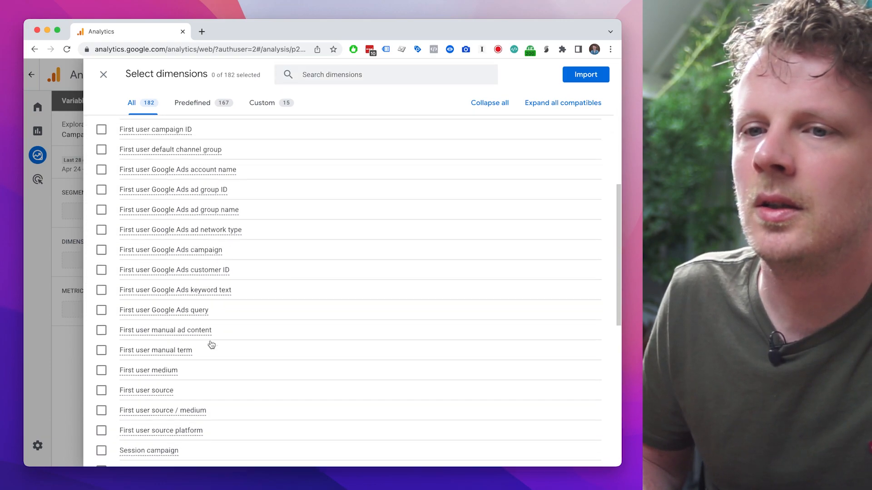
pyautogui.scroll(-15, 211, 345)
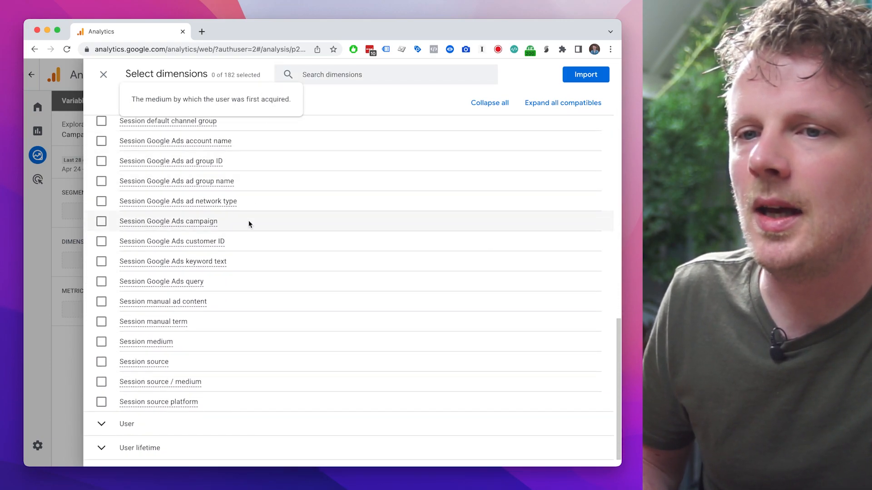
pyautogui.scroll(16, 249, 223)
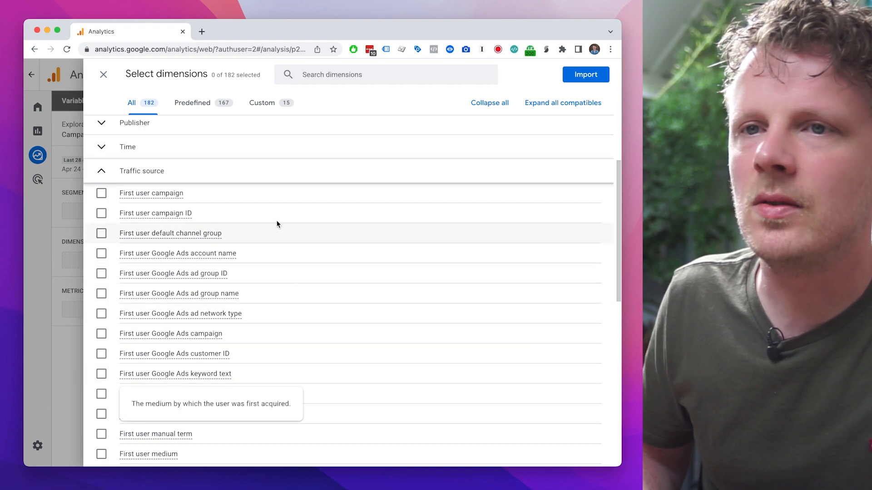
pyautogui.scroll(-5, 267, 345)
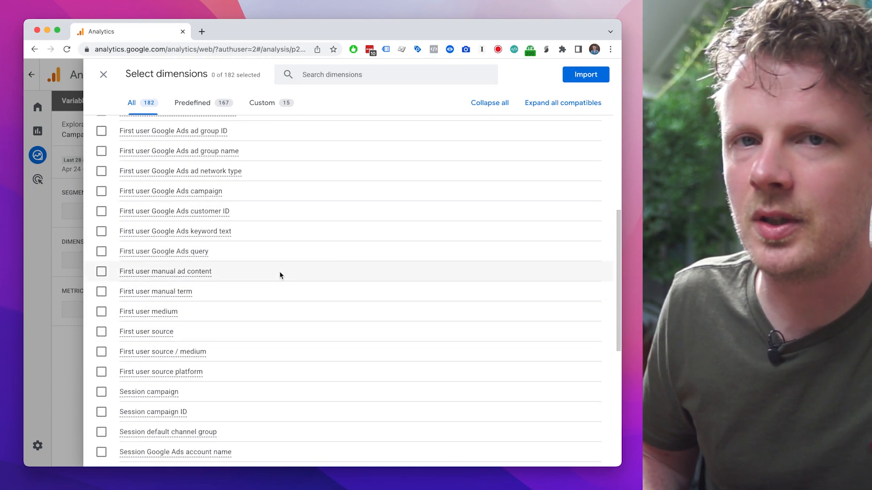
pyautogui.scroll(3, 322, 263)
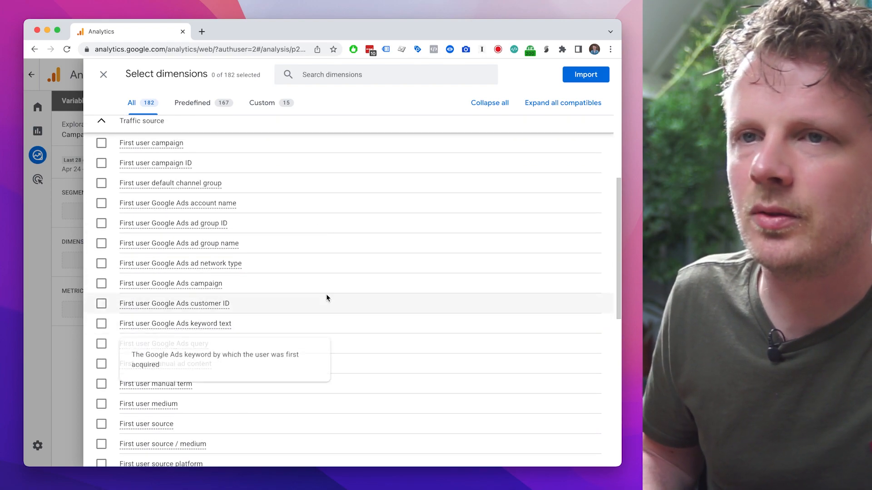
# Step: Search the dimensions for "source /" and try selecting Session source / medium
pyautogui.click(343, 83)
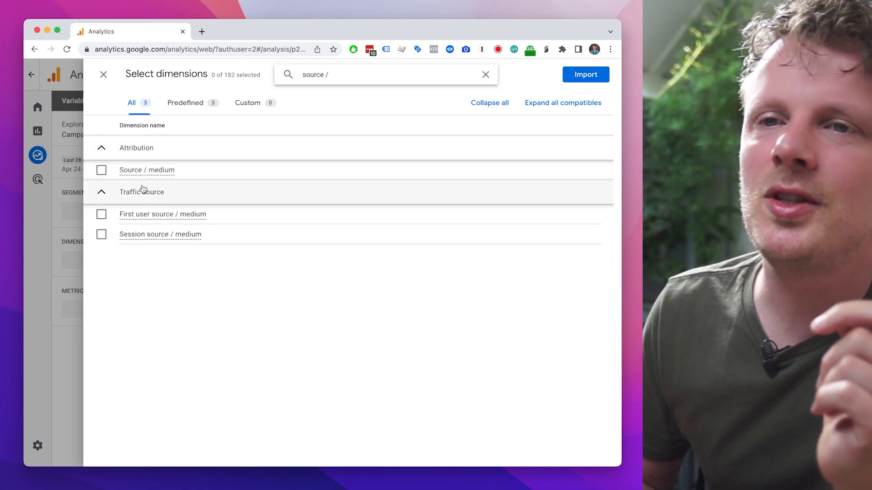
pyautogui.click(101, 236)
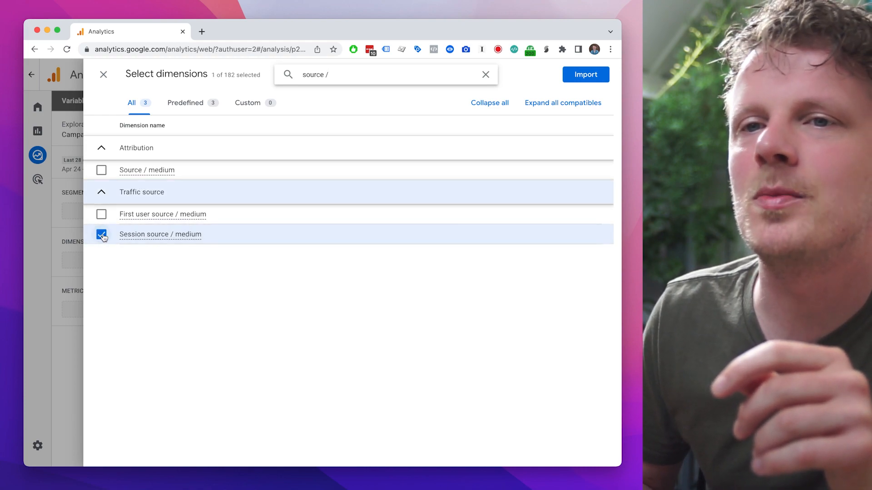
pyautogui.click(102, 235)
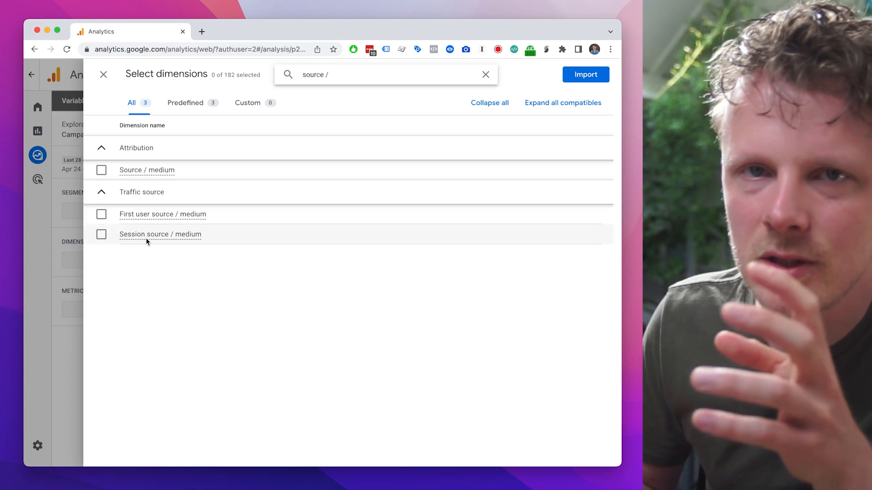
pyautogui.click(102, 234)
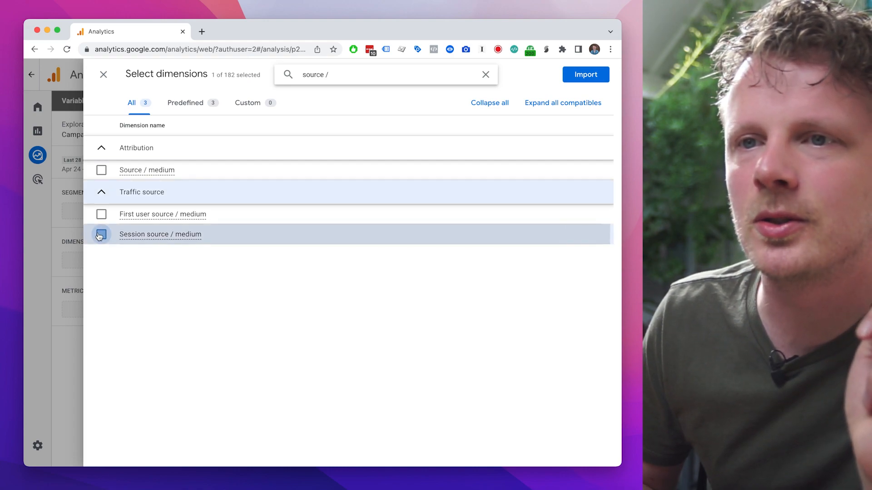
pyautogui.click(101, 235)
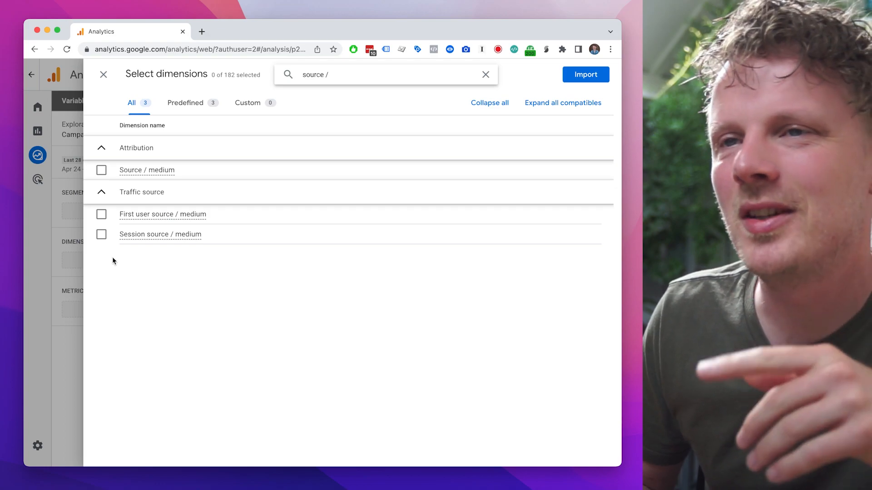
pyautogui.click(486, 74)
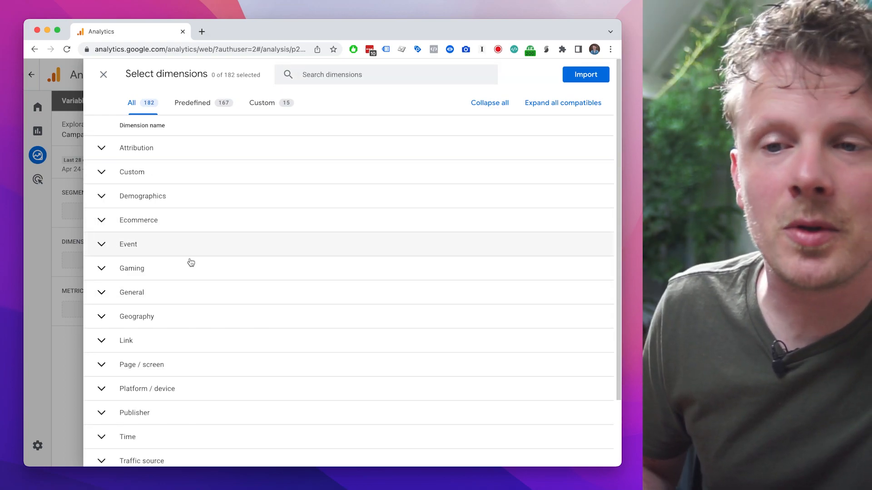
# Step: Select the Session default channel group and Session source / medium dimensions from the Traffic source category
pyautogui.scroll(-2, 218, 333)
pyautogui.click(214, 383)
pyautogui.scroll(-6, 229, 335)
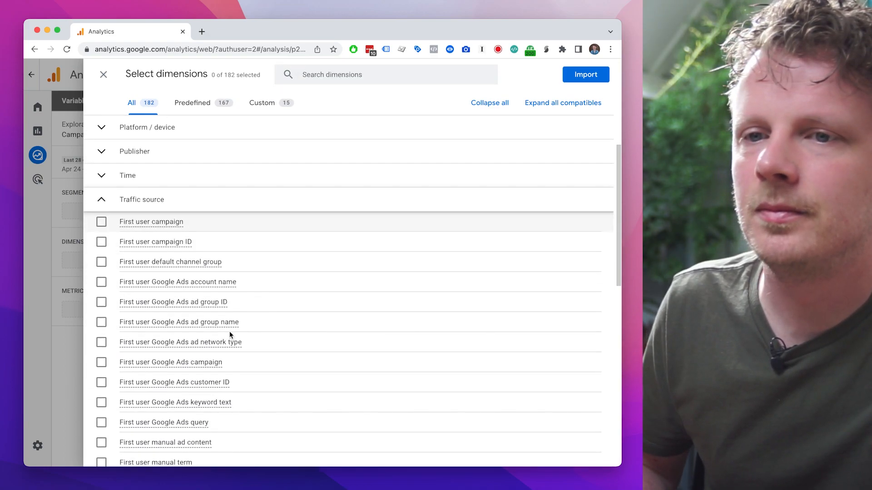
pyautogui.scroll(-8, 249, 224)
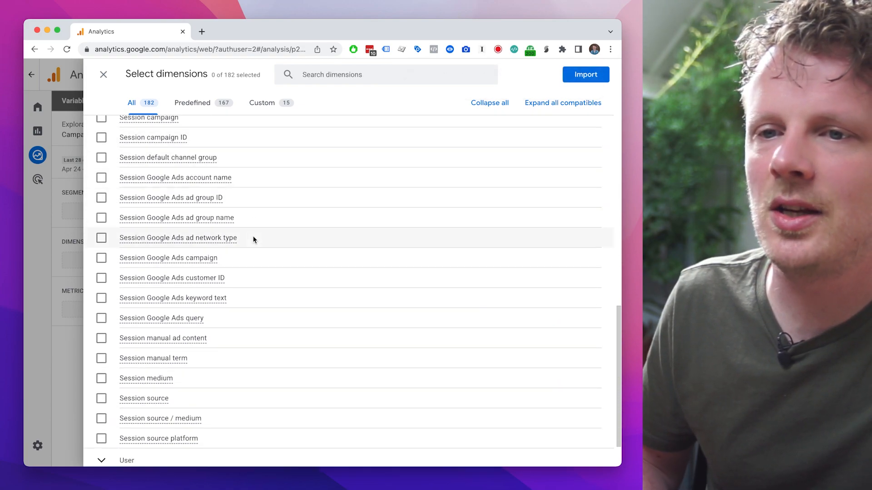
pyautogui.scroll(1, 307, 185)
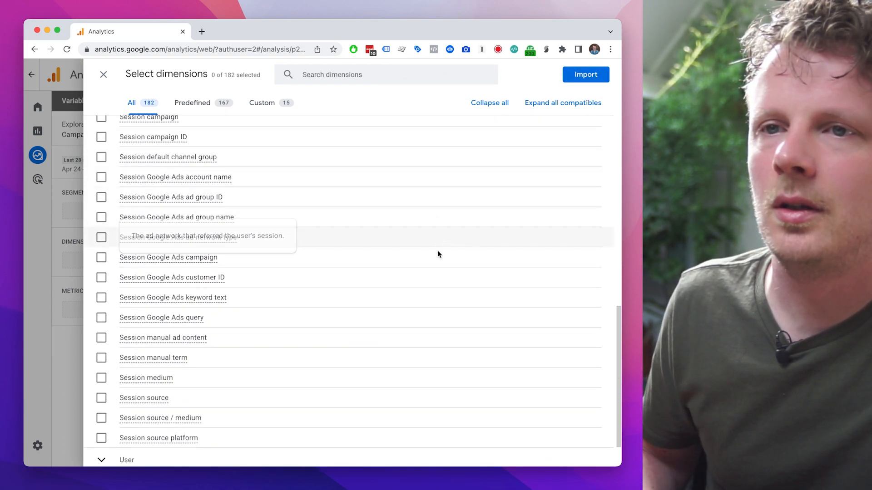
pyautogui.click(100, 157)
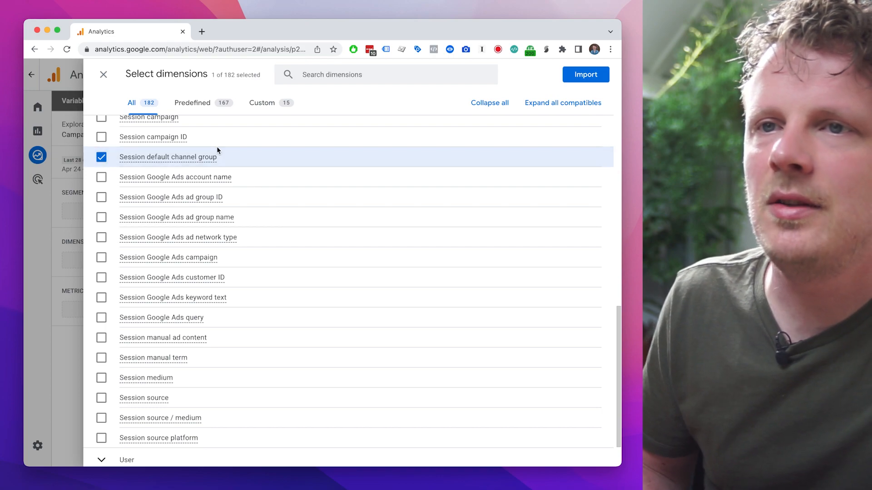
pyautogui.click(102, 419)
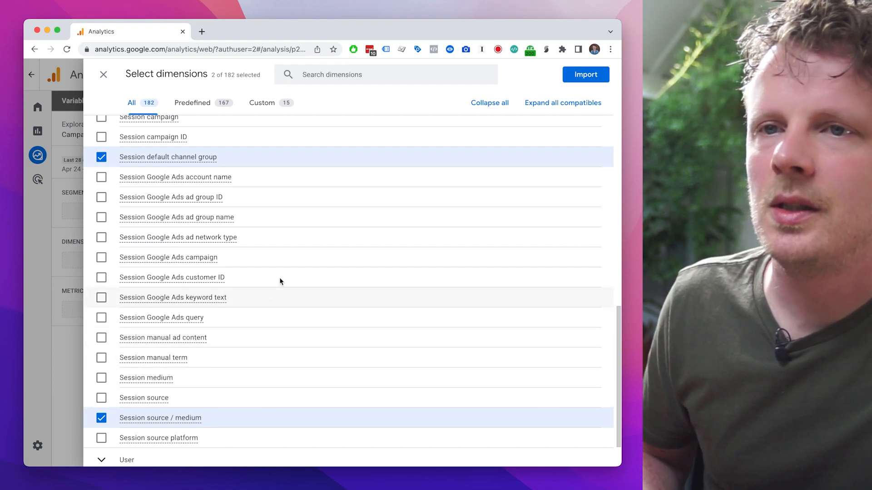
# Step: Add Session campaign, Session manual ad content and Session manual term to the selection and import the chosen dimensions
pyautogui.scroll(1, 291, 191)
pyautogui.click(101, 159)
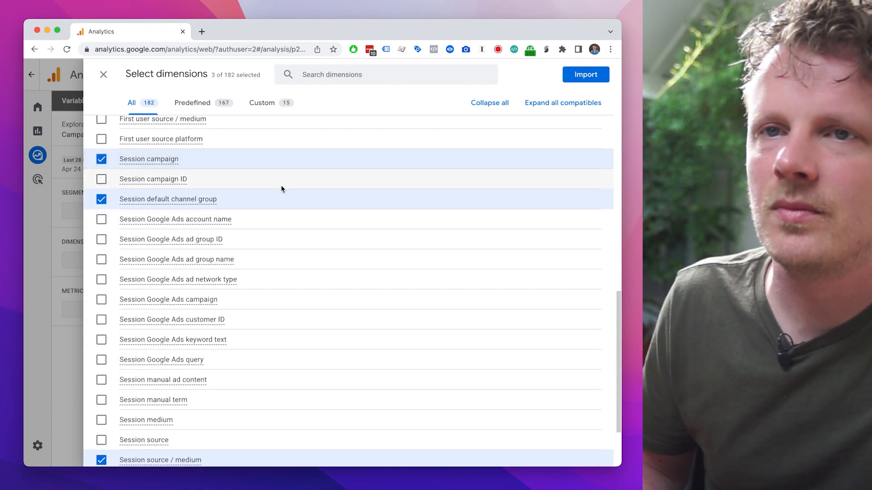
pyautogui.scroll(-2, 307, 231)
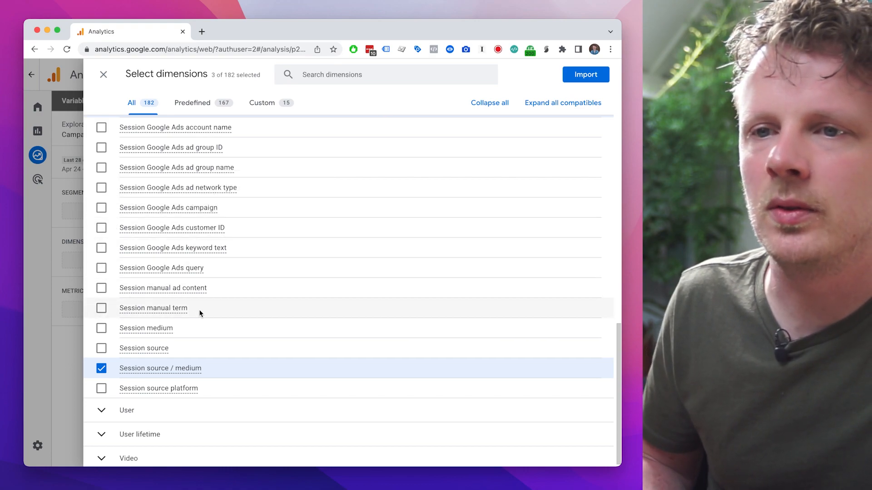
pyautogui.click(104, 291)
pyautogui.click(103, 309)
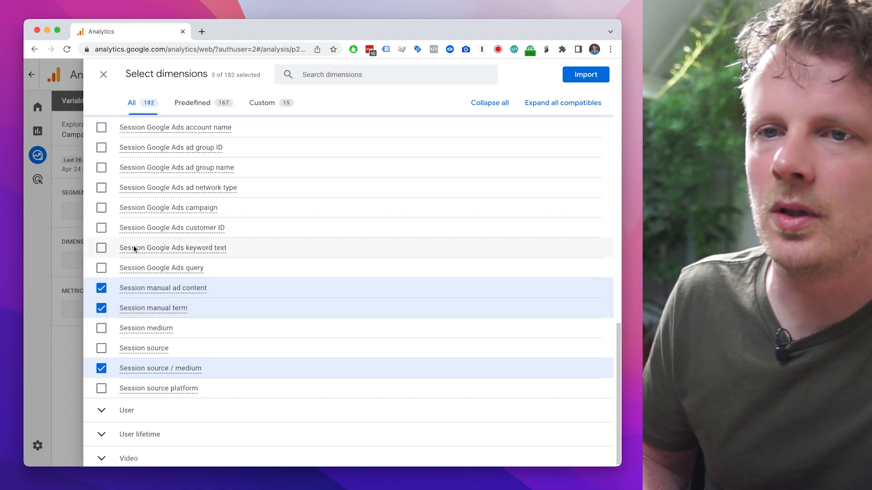
pyautogui.scroll(2, 136, 243)
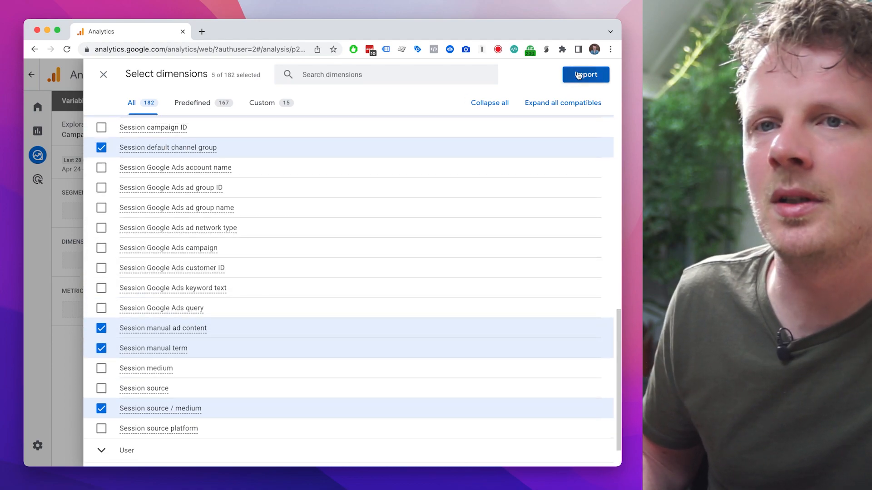
pyautogui.click(578, 75)
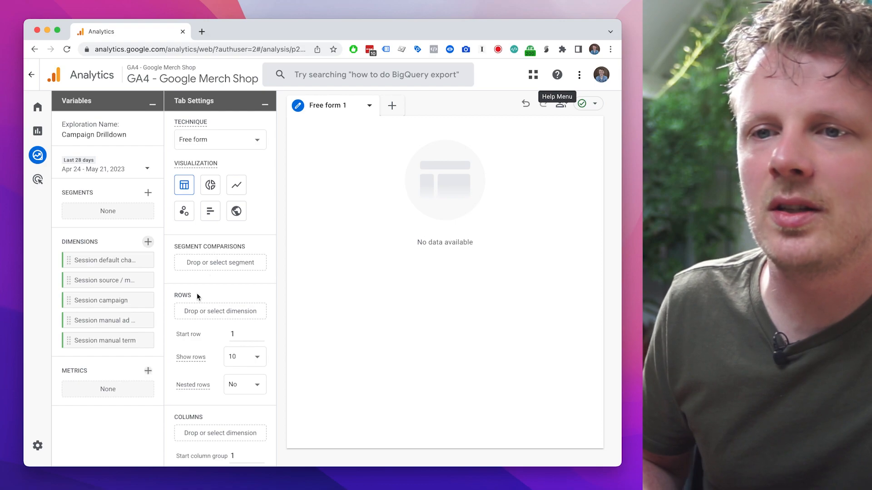
# Step: Select the Active users, Engagement rate and Transactions metrics for the exploration
pyautogui.click(148, 371)
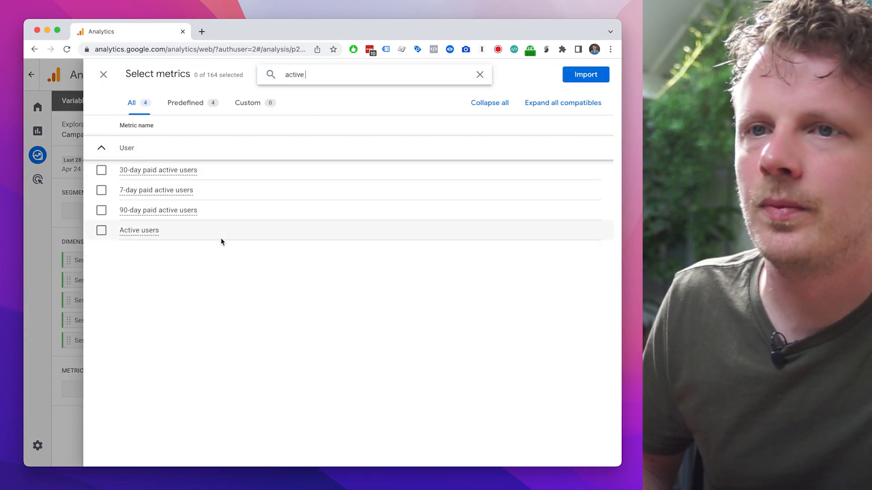
pyautogui.click(221, 232)
pyautogui.doubleClick(318, 69)
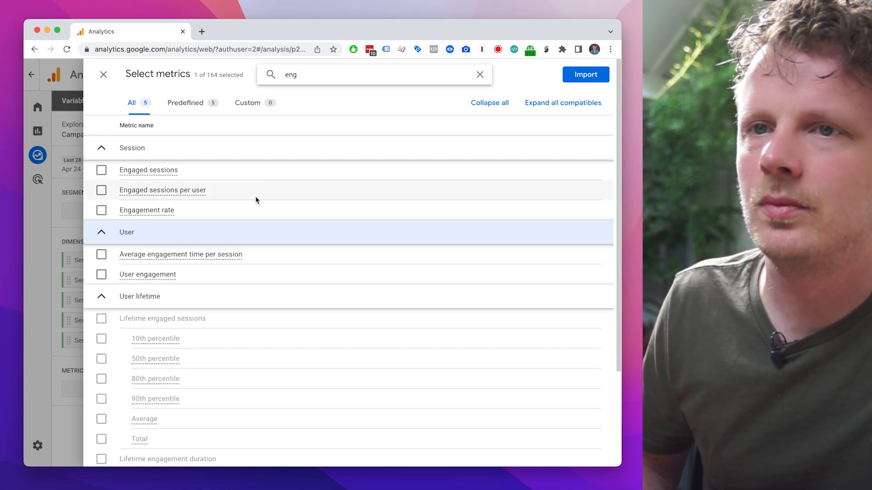
pyautogui.click(258, 211)
pyautogui.doubleClick(363, 68)
pyautogui.write('trans')
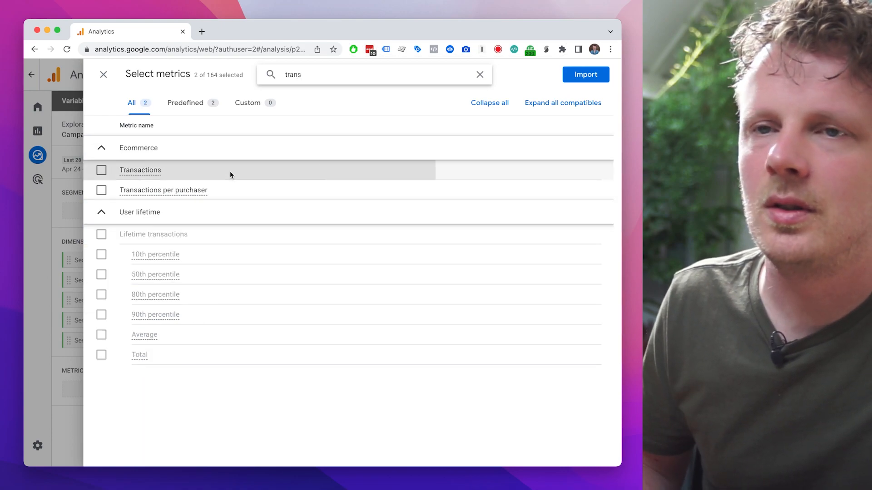
pyautogui.click(229, 170)
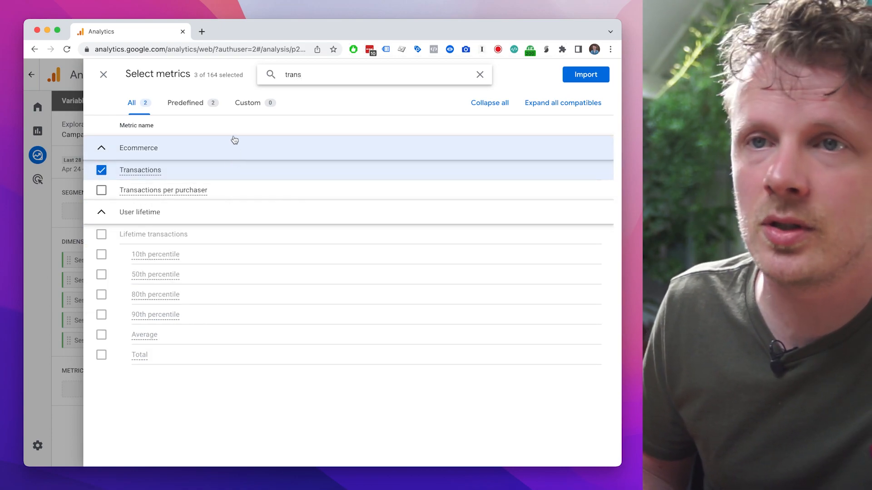
pyautogui.doubleClick(318, 75)
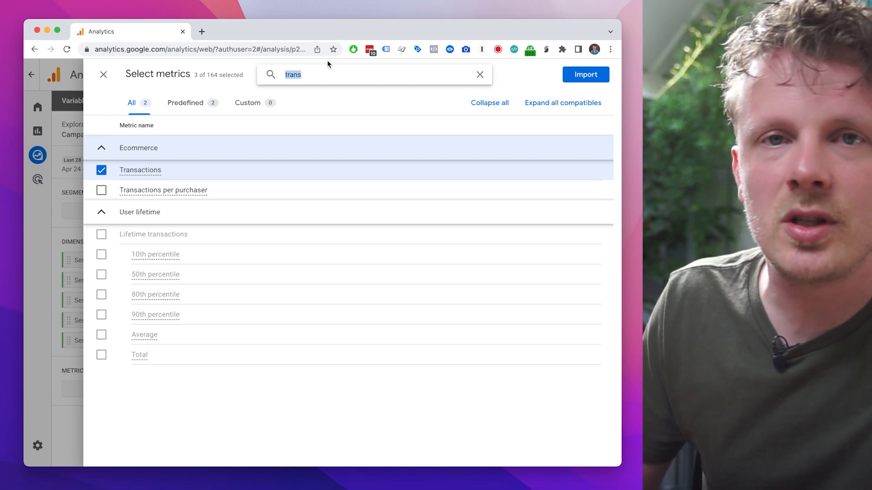
pyautogui.press('BackSpace')
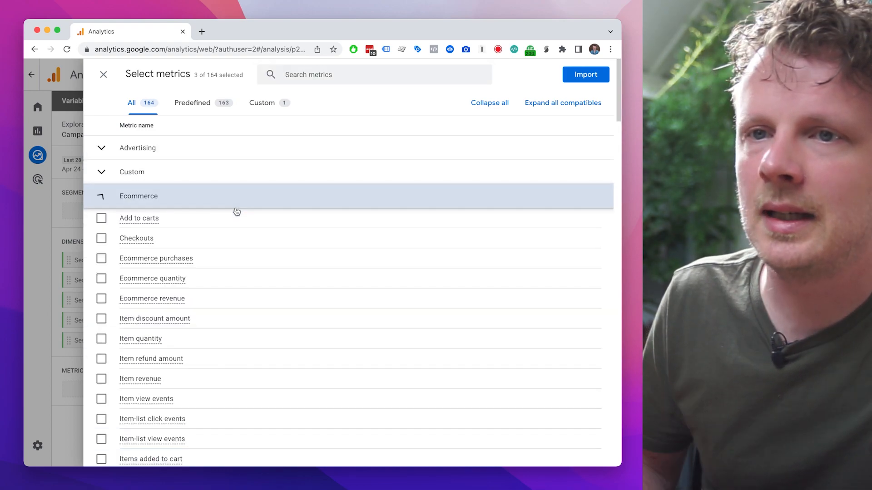
pyautogui.click(217, 299)
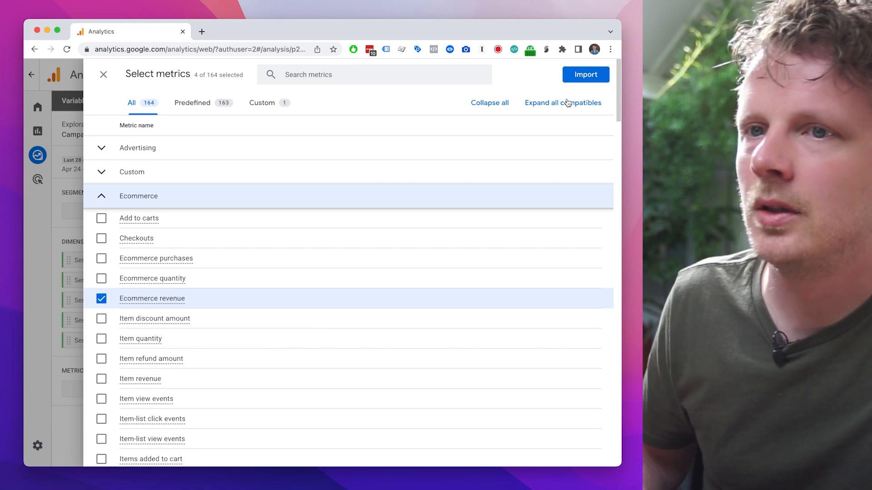
pyautogui.click(197, 298)
pyautogui.click(222, 206)
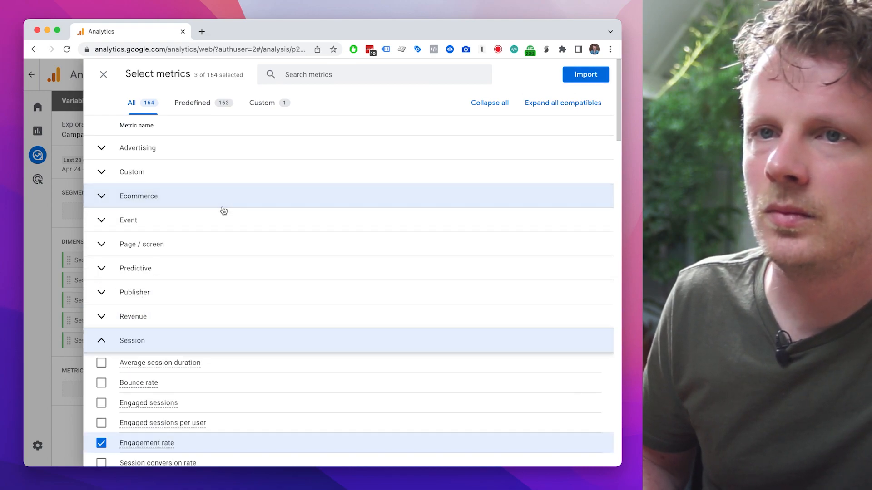
# Step: Select Total revenue from the Revenue metrics and import the chosen metrics into the exploration
pyautogui.scroll(-2, 204, 290)
pyautogui.click(212, 272)
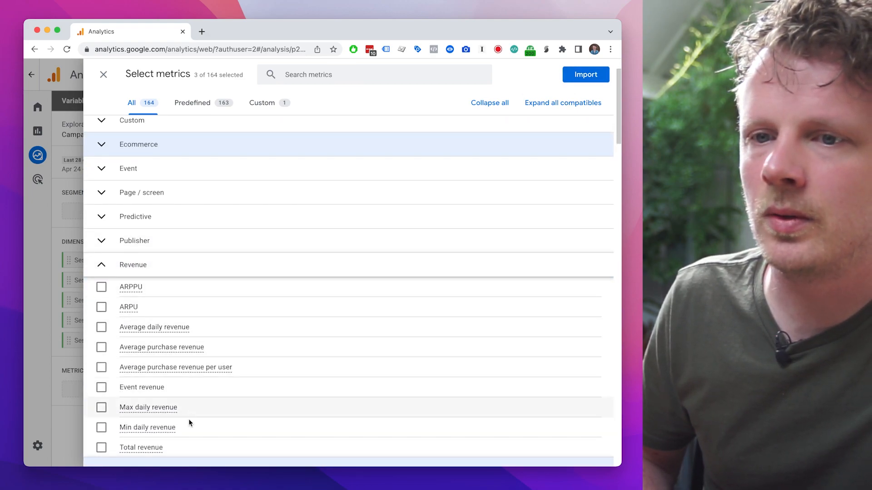
pyautogui.click(186, 445)
pyautogui.click(586, 74)
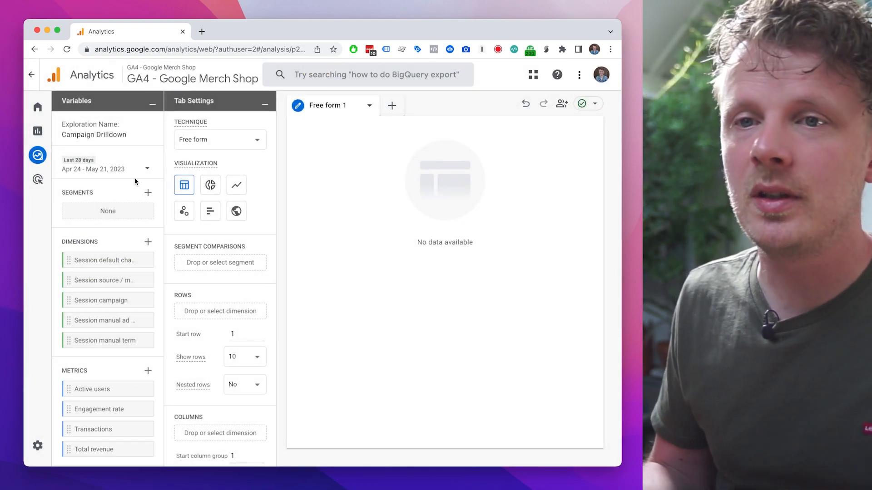
# Step: Add Active users and Engagement rate as values of the free-form table
pyautogui.scroll(-4, 225, 322)
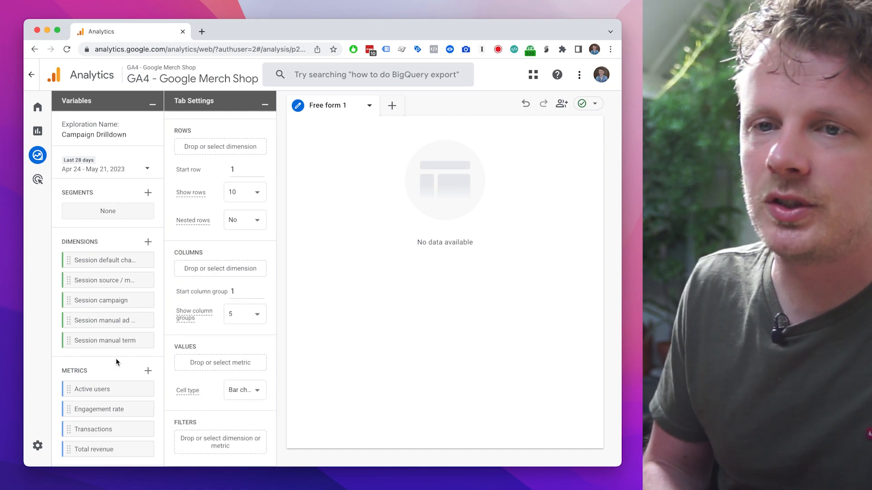
pyautogui.moveTo(102, 389); pyautogui.dragTo(145, 383)
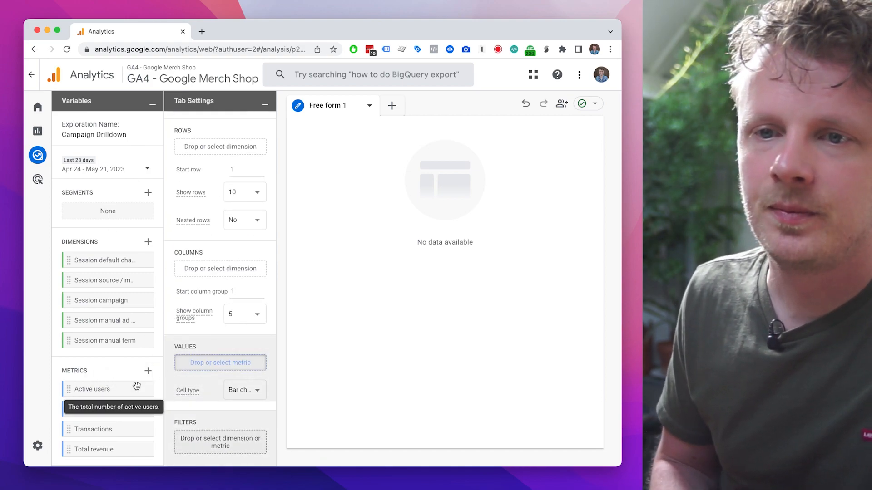
pyautogui.doubleClick(146, 383)
pyautogui.doubleClick(109, 409)
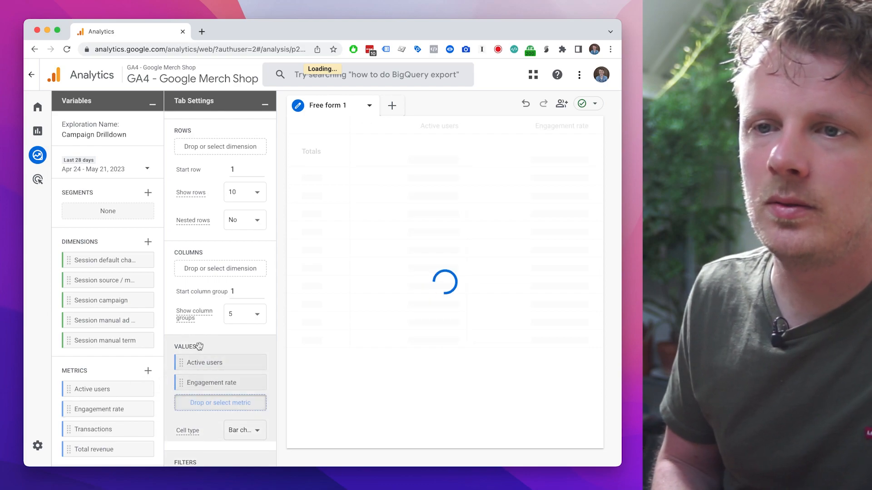
# Step: Add Transactions and Total revenue to the table's values
pyautogui.scroll(-2, 201, 313)
pyautogui.scroll(10, 187, 213)
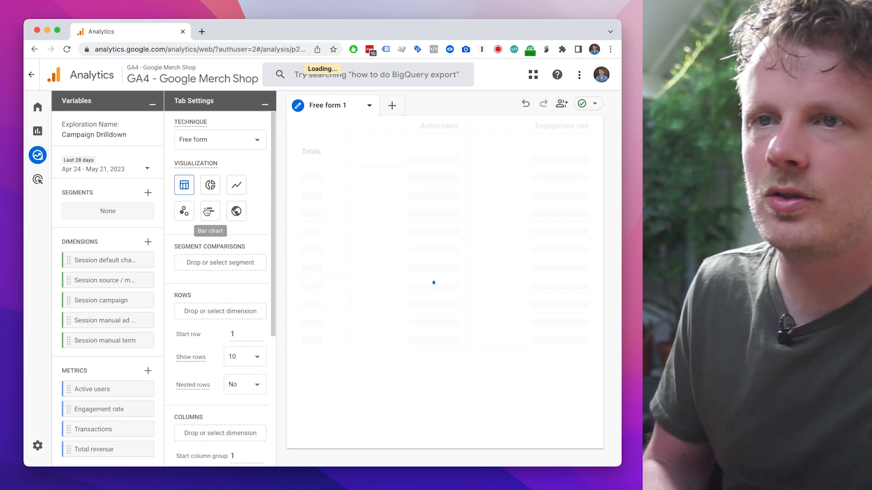
pyautogui.scroll(-10, 208, 293)
pyautogui.scroll(-1, 208, 291)
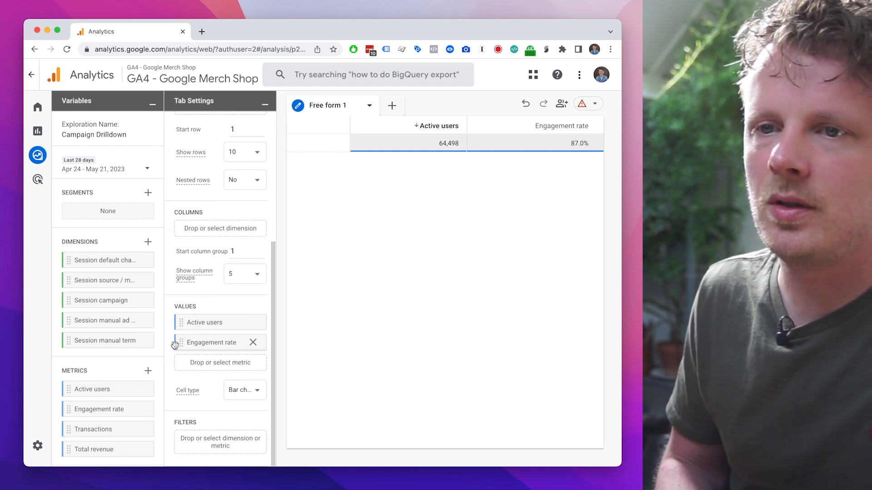
pyautogui.moveTo(100, 427); pyautogui.dragTo(214, 364)
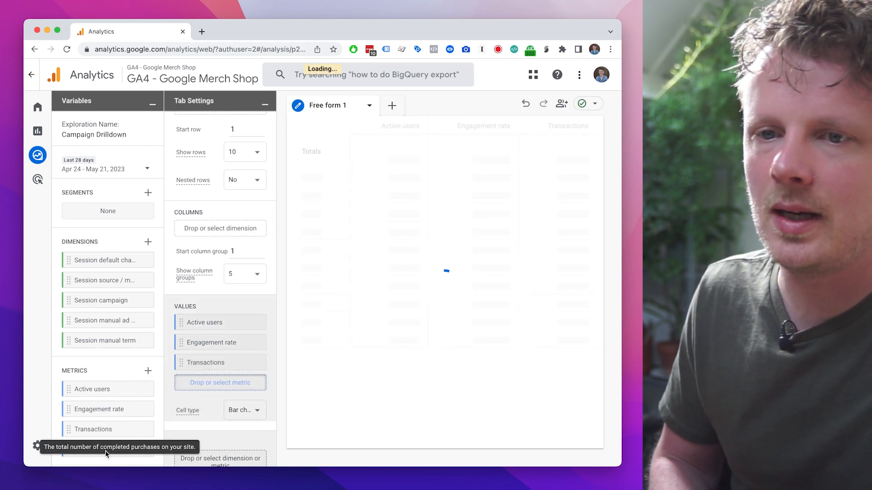
pyautogui.moveTo(121, 452); pyautogui.dragTo(224, 376)
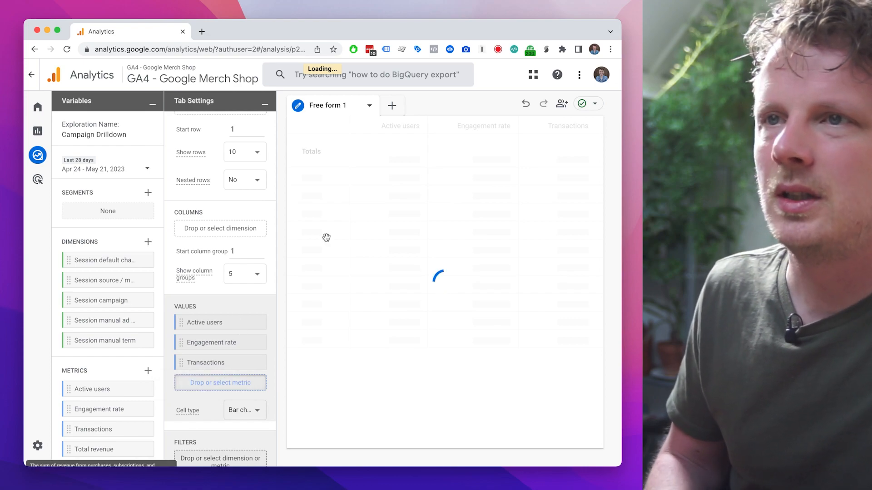
pyautogui.moveTo(326, 238); pyautogui.dragTo(361, 183)
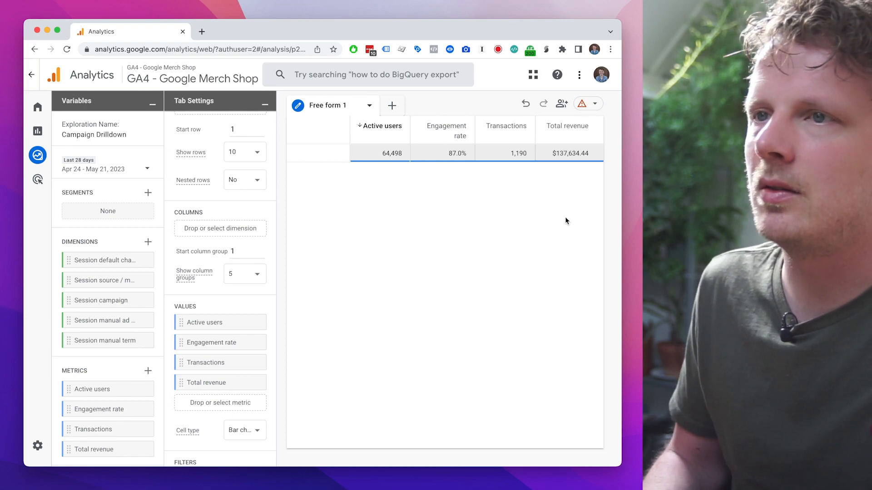
# Step: Break the table down by Session default channel group in rows and name the exploration tab "L1: Channel Groups"
pyautogui.scroll(5, 207, 212)
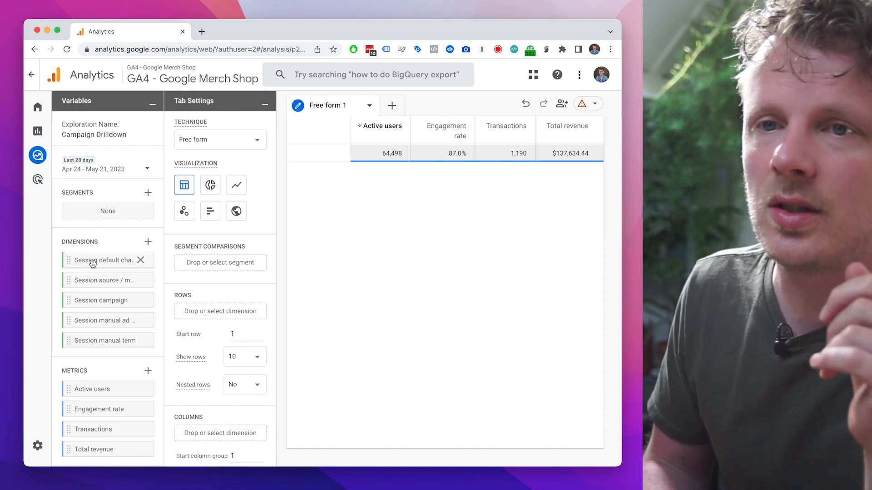
pyautogui.moveTo(98, 262); pyautogui.dragTo(225, 249)
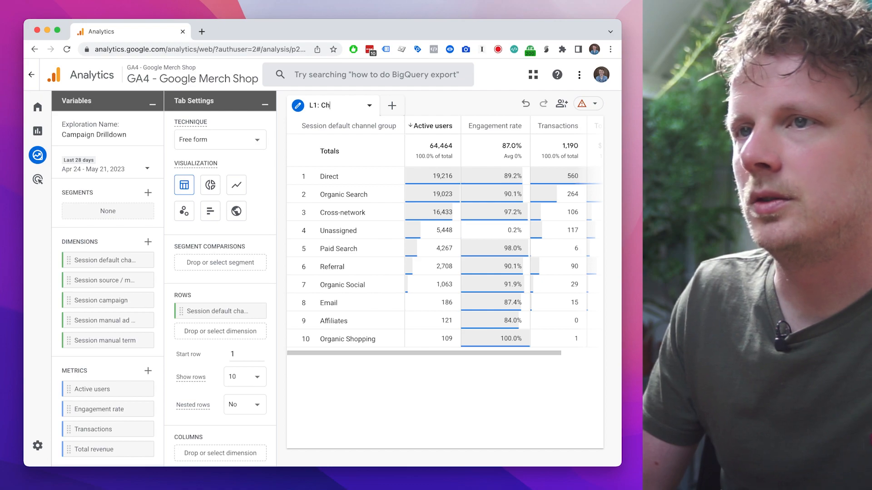
pyautogui.press('Return')
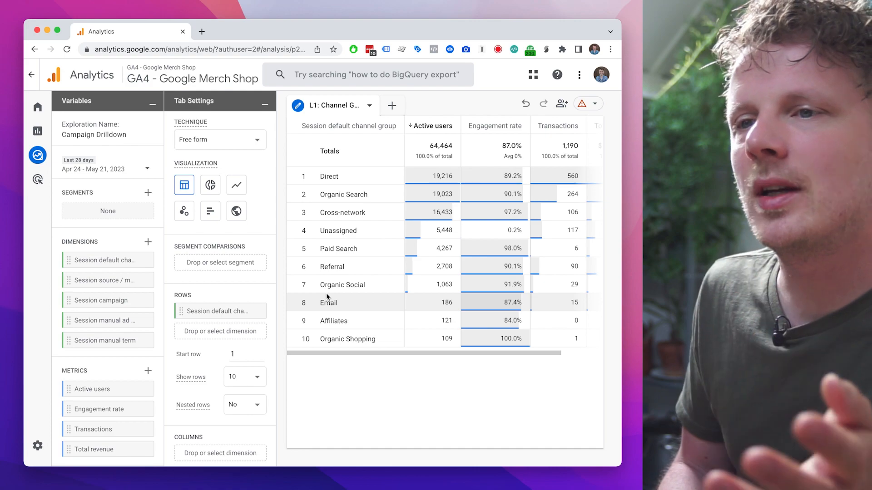
# Step: Duplicate the L1 exploration tab and limit the copy's table to only the Email channel
pyautogui.click(371, 106)
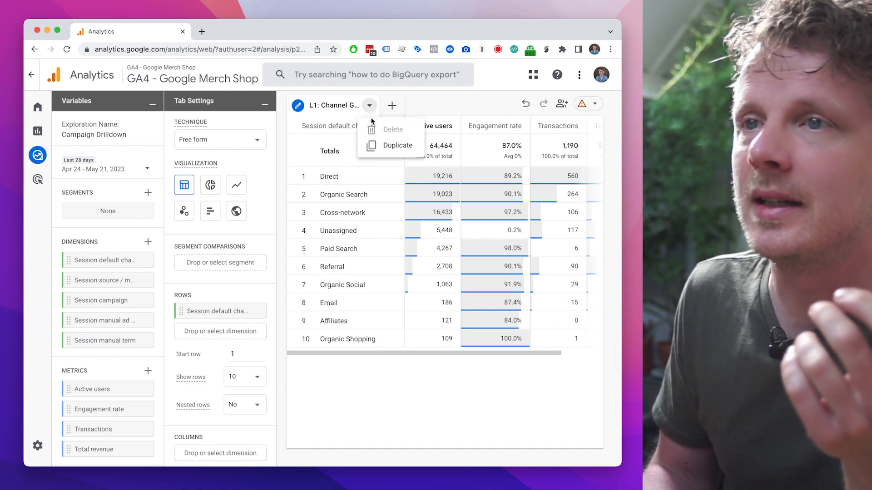
pyautogui.click(389, 144)
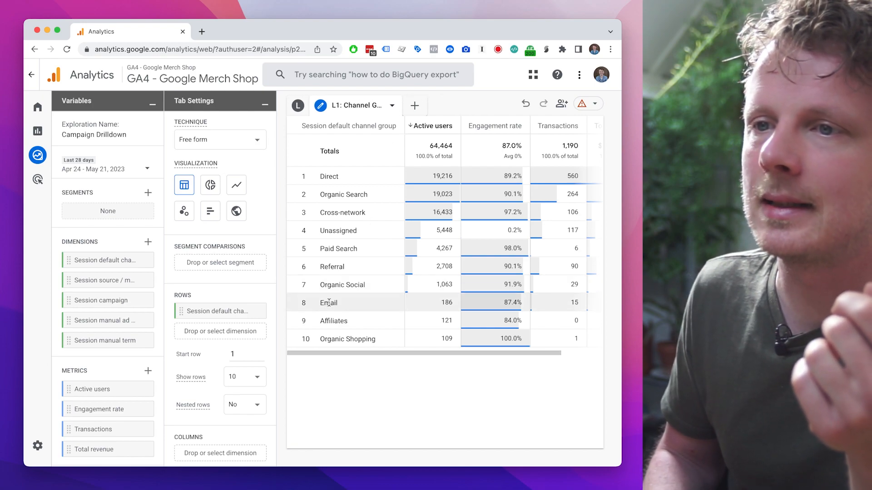
pyautogui.click(329, 303)
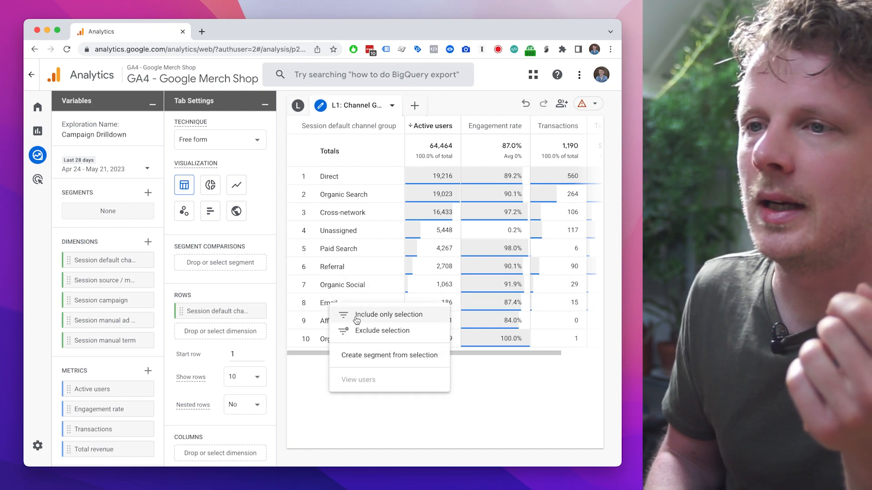
pyautogui.click(372, 316)
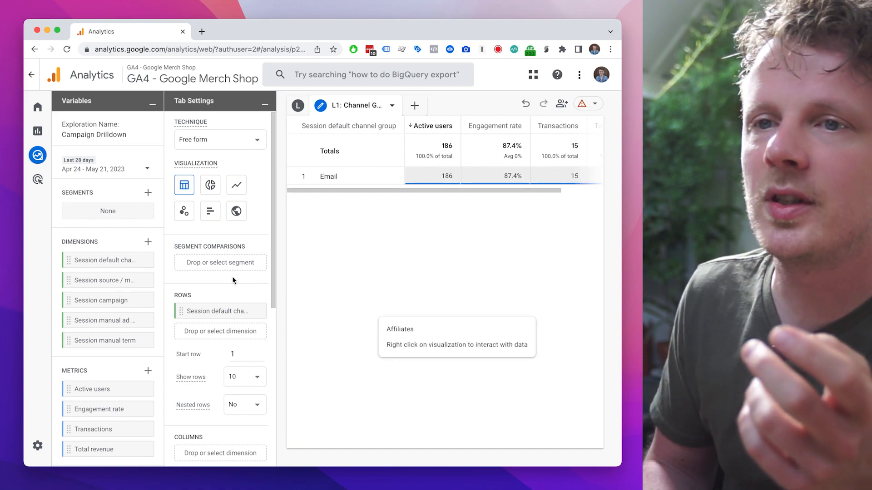
# Step: Inspect the condition of the channel group filter without changing it and look over the metrics for Email
pyautogui.scroll(-10, 232, 274)
pyautogui.click(222, 418)
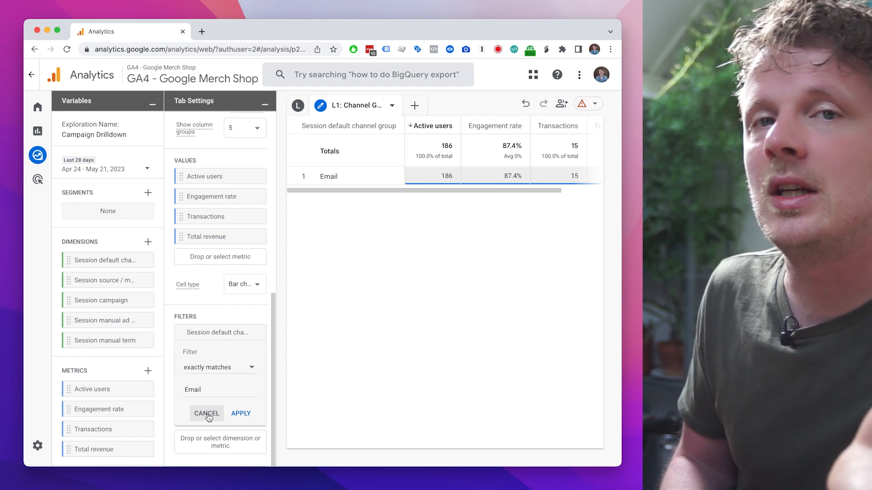
pyautogui.click(212, 416)
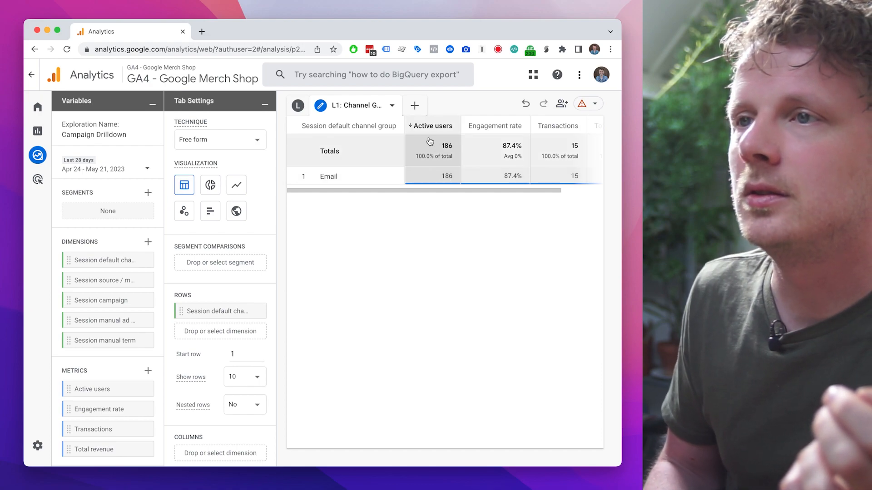
pyautogui.hscroll(1, 541, 174)
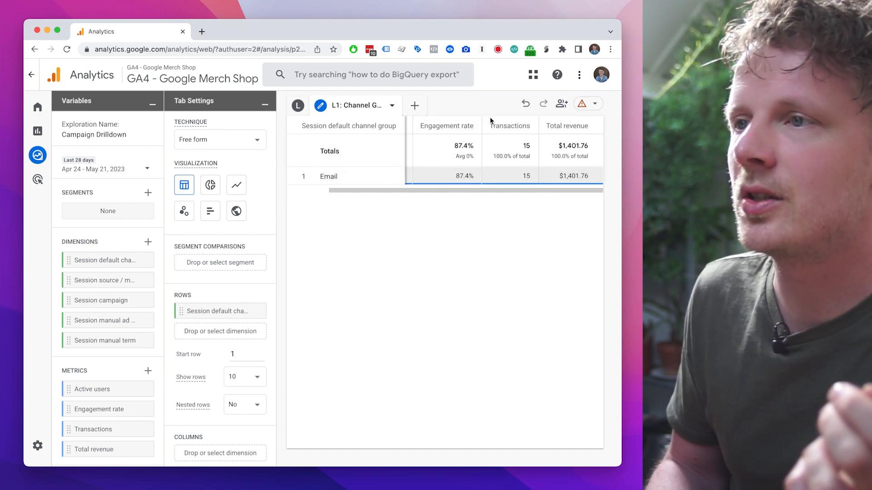
pyautogui.hscroll(-2, 467, 151)
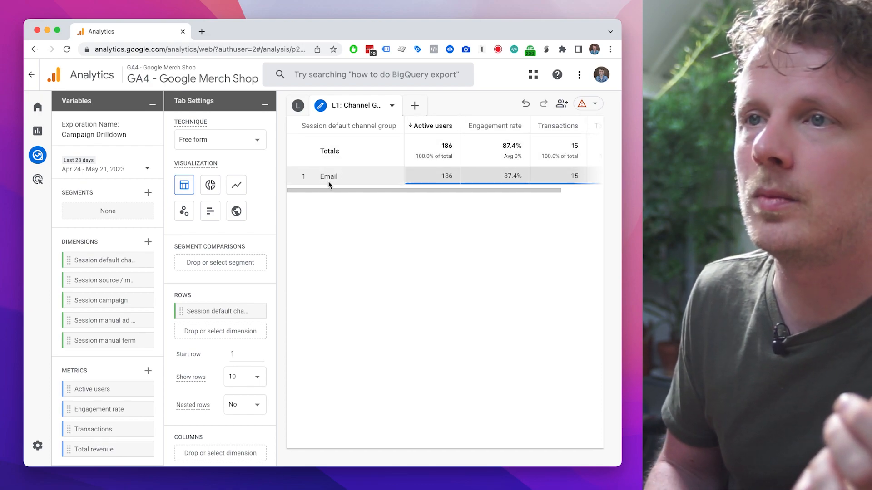
# Step: Replace the Session default channel group row dimension with Session source / medium
pyautogui.moveTo(193, 311)
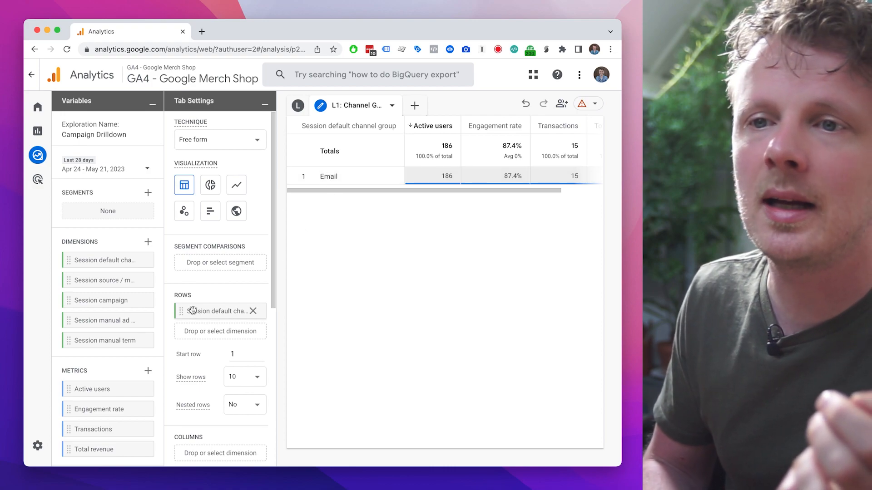
pyautogui.click(253, 312)
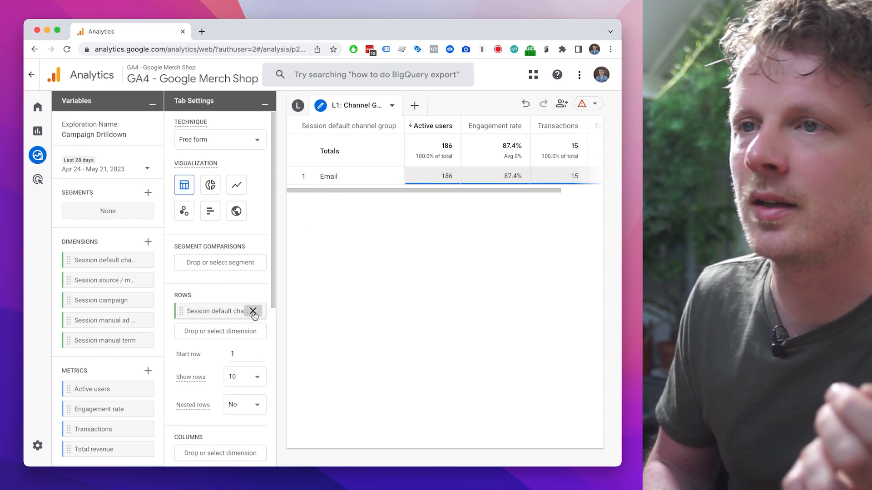
pyautogui.scroll(-6, 222, 171)
pyautogui.scroll(6, 220, 188)
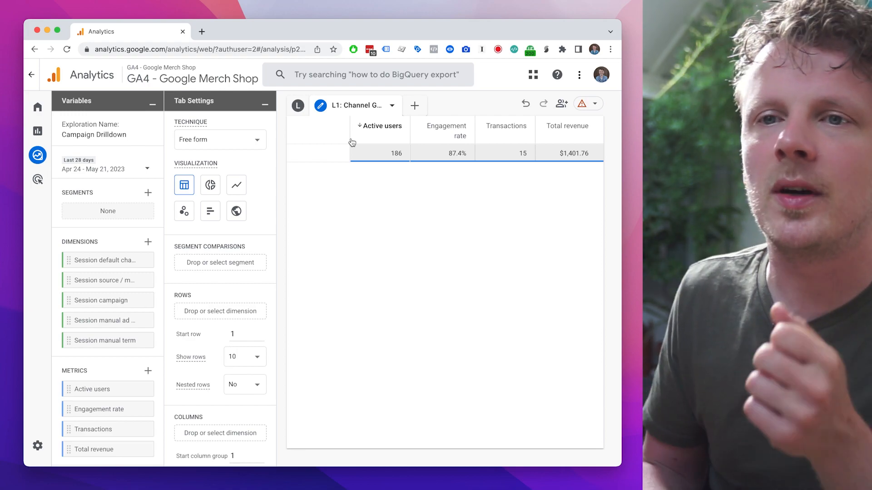
pyautogui.moveTo(96, 282)
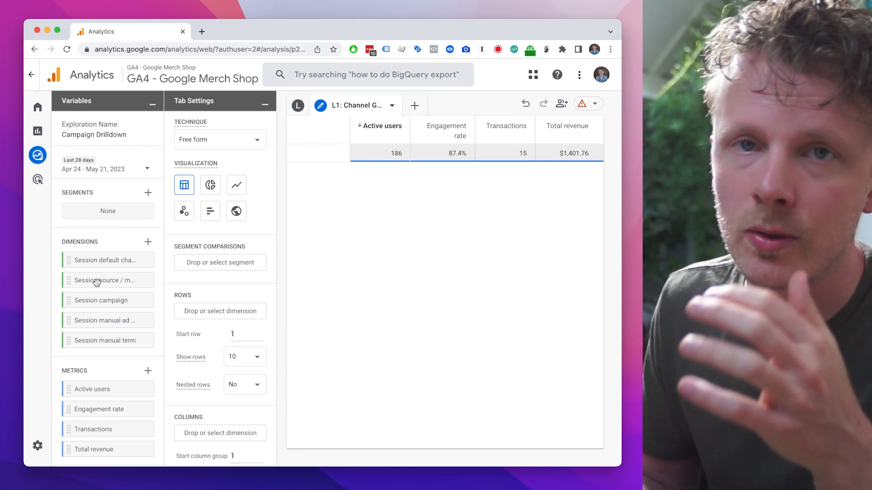
pyautogui.moveTo(112, 282); pyautogui.dragTo(241, 286)
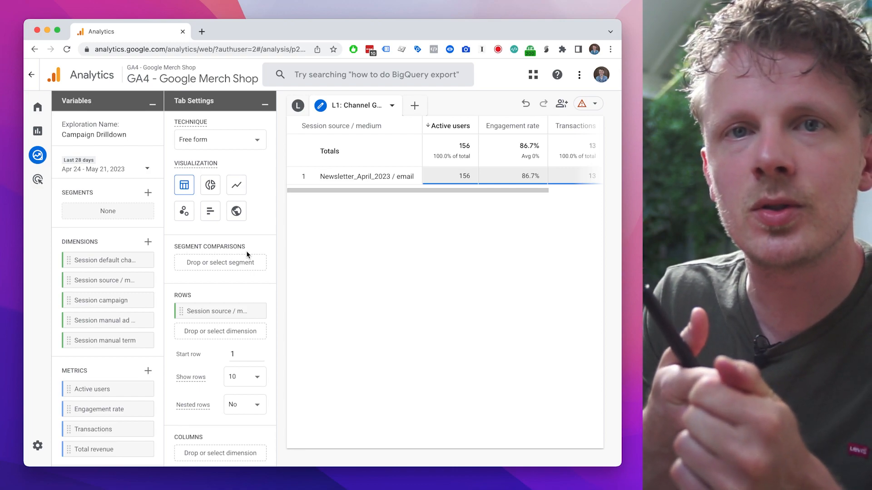
# Step: Rename the duplicated exploration tab to "L2: Source / Medium"
pyautogui.doubleClick(348, 176)
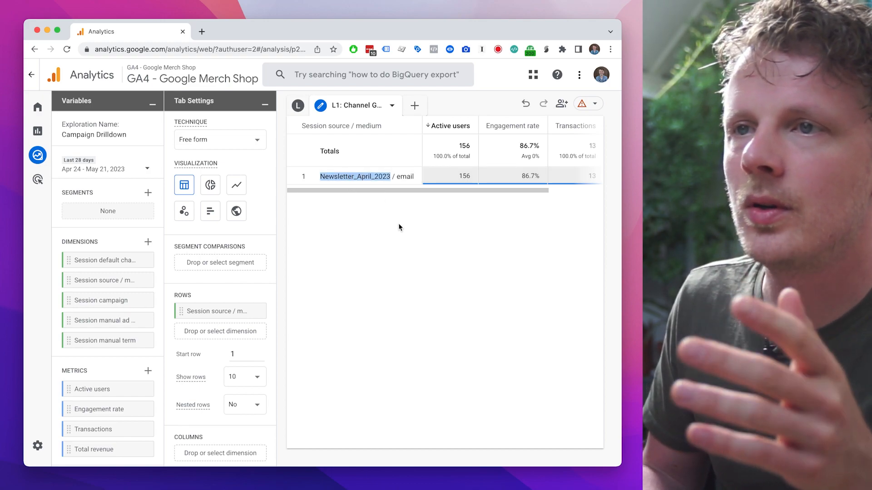
pyautogui.click(393, 220)
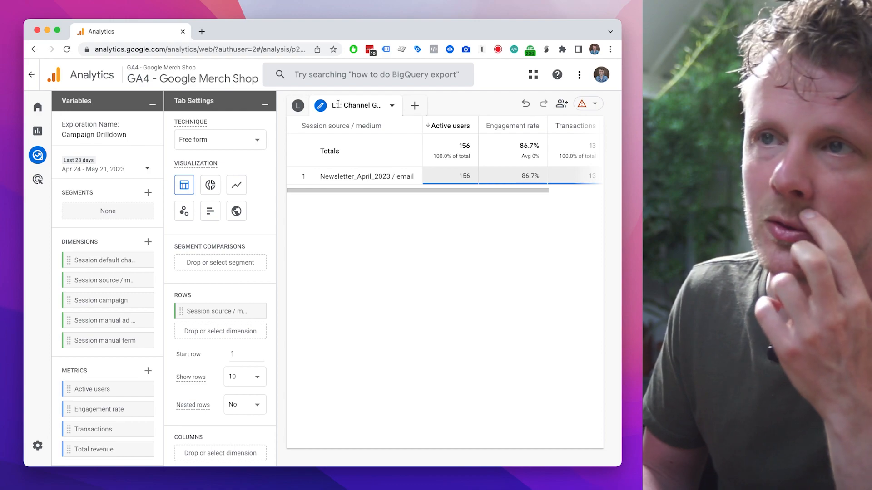
pyautogui.click(336, 104)
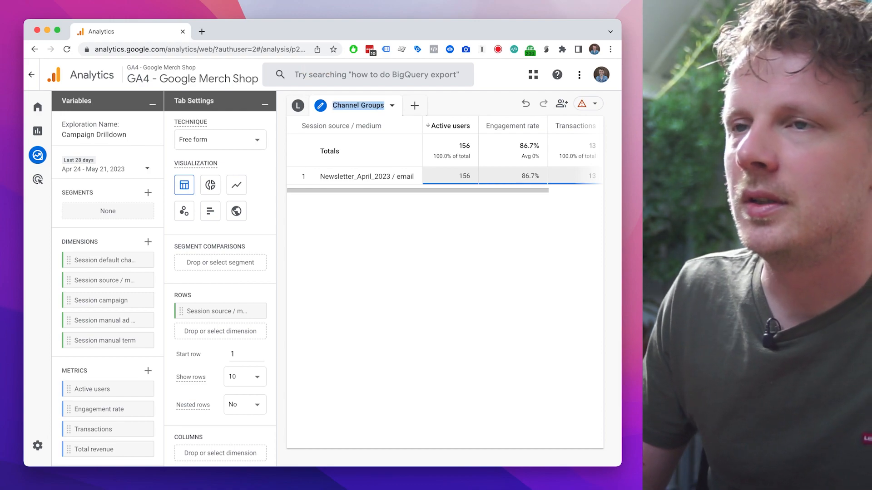
pyautogui.write('L2: Source / Medium')
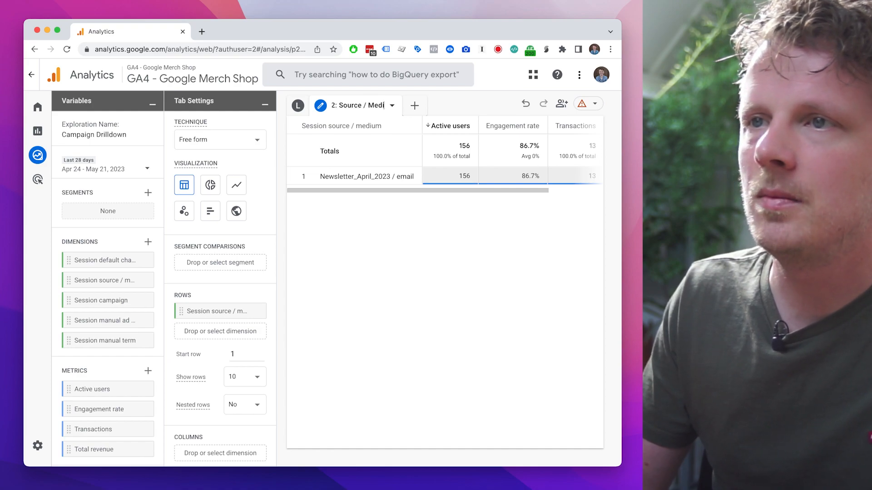
pyautogui.press('Return')
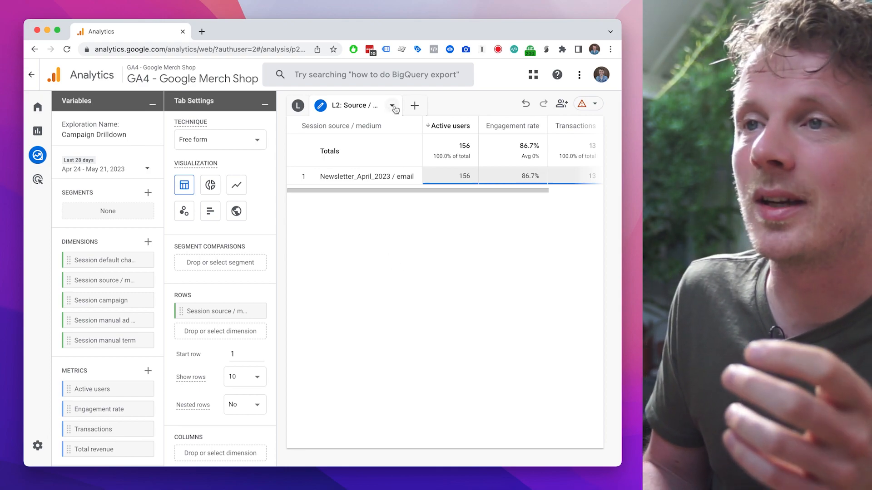
# Step: Duplicate the L2 exploration tab and name the copy "L3: Campaigns"
pyautogui.click(391, 107)
pyautogui.click(410, 146)
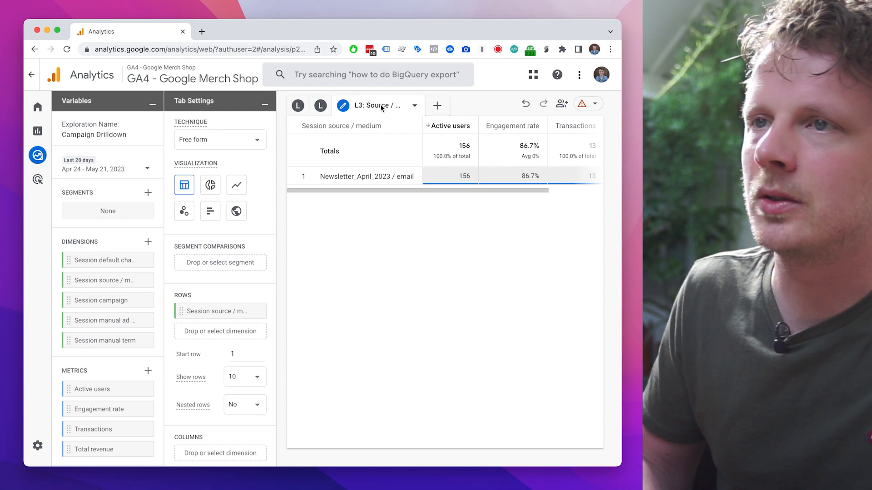
pyautogui.doubleClick(377, 105)
pyautogui.moveTo(377, 105); pyautogui.dragTo(401, 111)
pyautogui.doubleClick(380, 105)
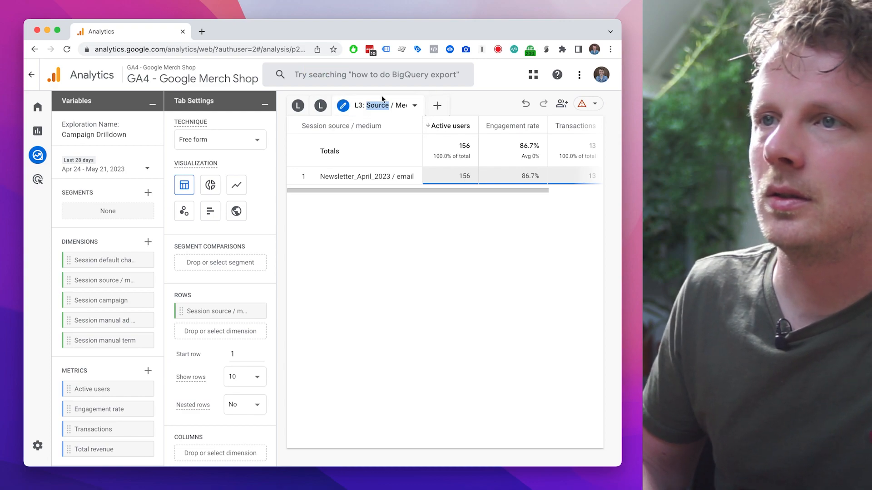
pyautogui.press('super+shift+Right')
pyautogui.write('Campaigns')
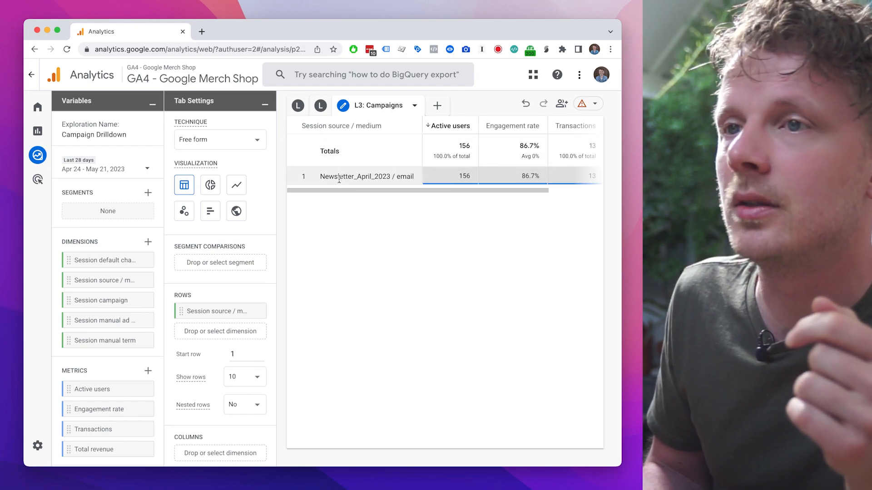
# Step: Filter the L3 table to include only the Newsletter_April_2023 / email source / medium
pyautogui.rightClick(336, 179)
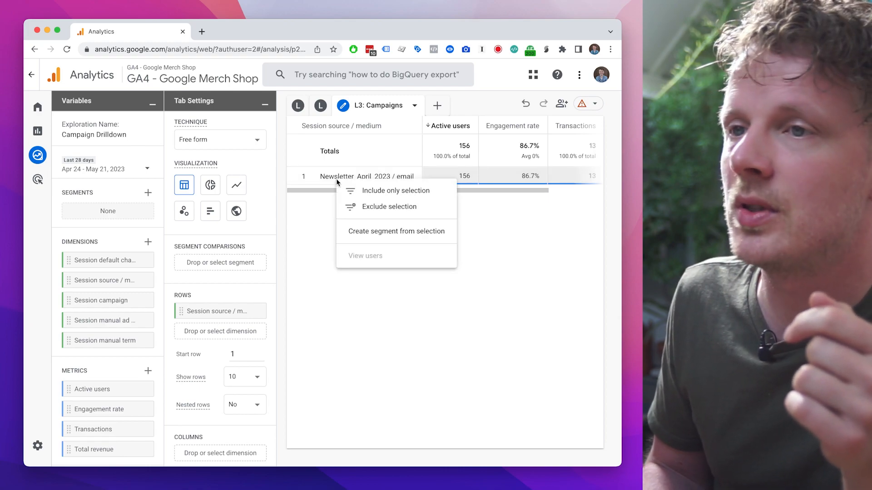
pyautogui.click(379, 191)
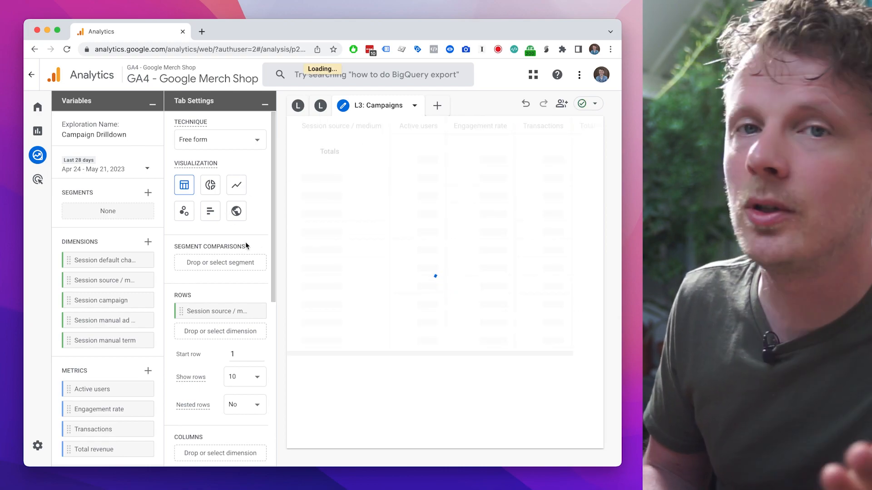
pyautogui.scroll(-6, 245, 284)
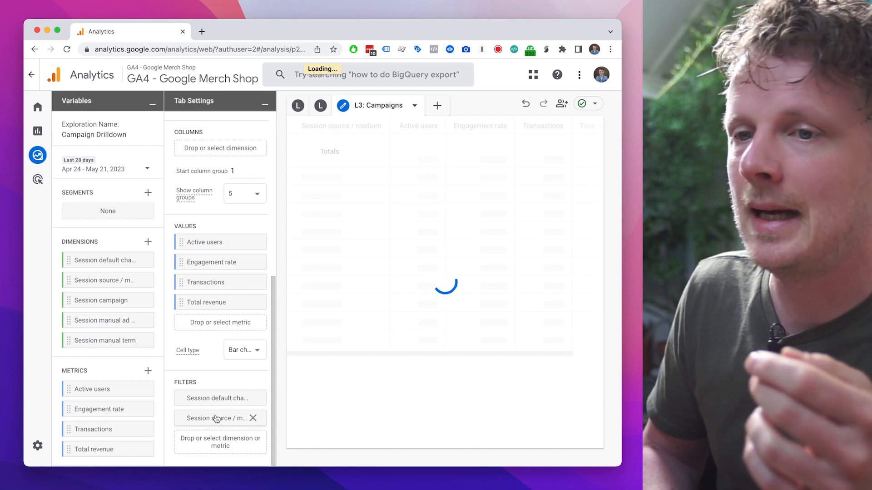
# Step: Replace the Session source / medium row dimension in the L3 tab with Session campaign
pyautogui.scroll(6, 200, 160)
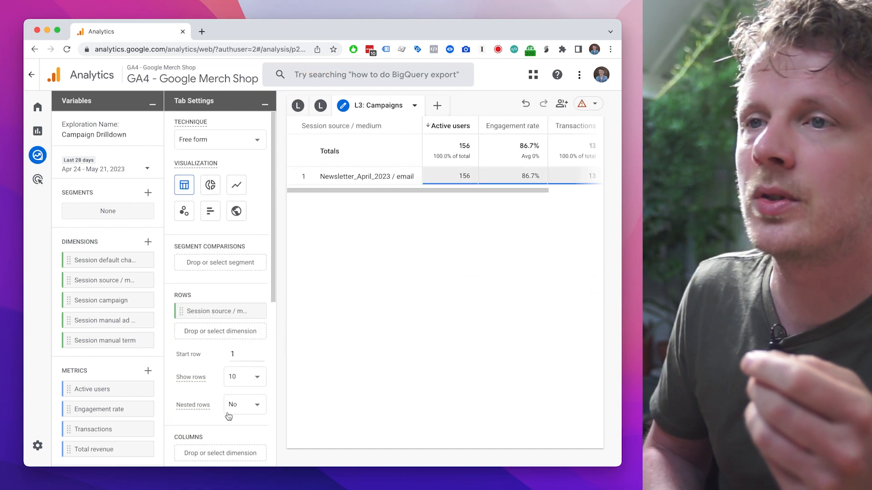
pyautogui.moveTo(321, 176); pyautogui.dragTo(408, 176)
pyautogui.click(407, 177)
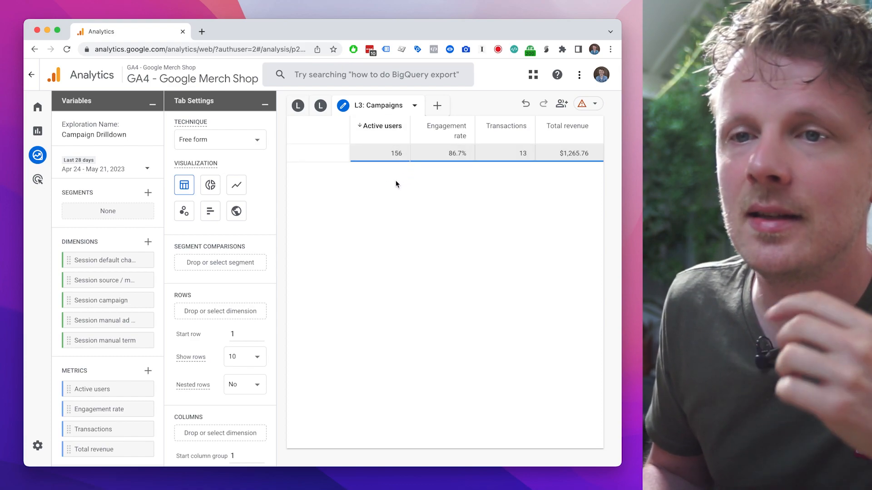
pyautogui.moveTo(113, 300); pyautogui.dragTo(214, 310)
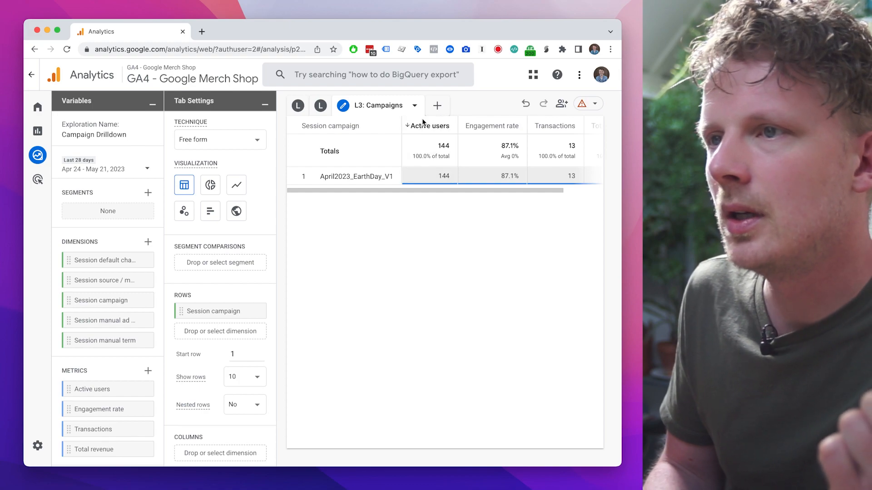
# Step: Examine the data quality details of the L3 campaign table, including the thresholding notice and the listed campaign
pyautogui.click(594, 105)
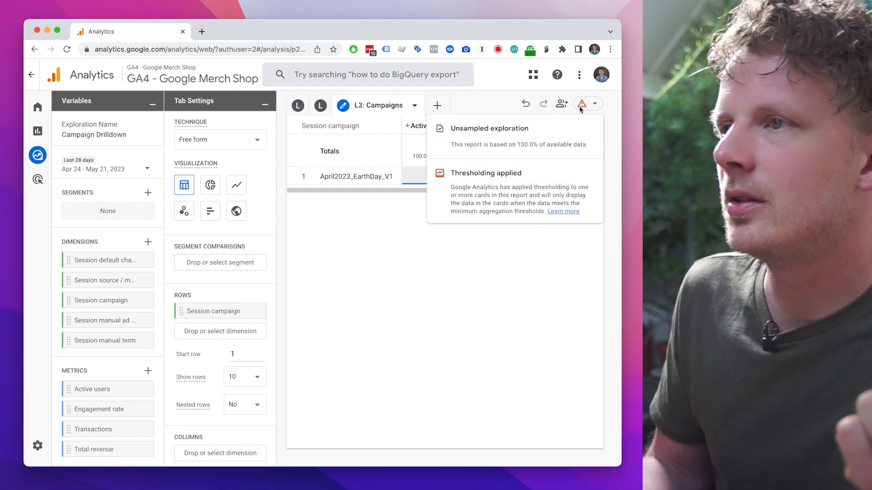
pyautogui.moveTo(452, 173); pyautogui.dragTo(522, 173)
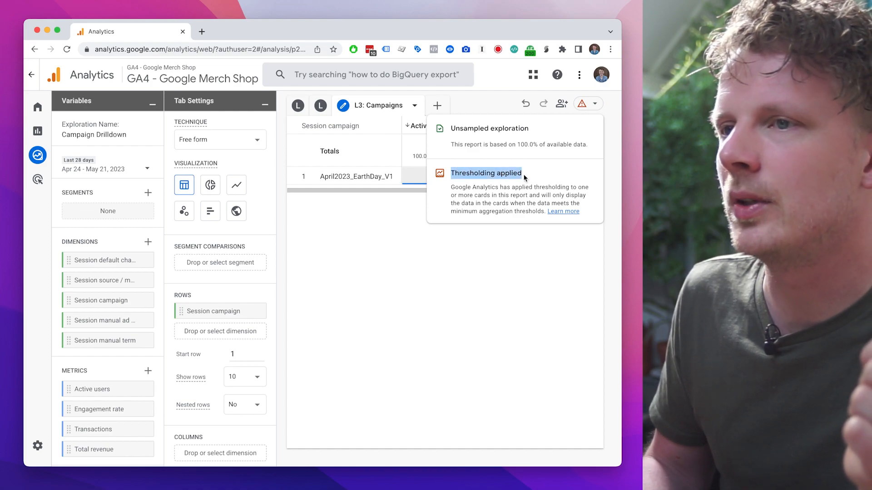
pyautogui.click(376, 233)
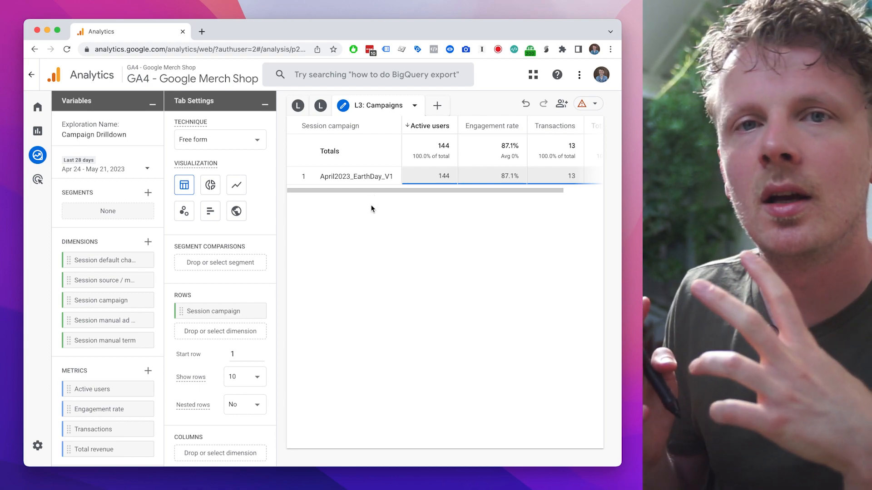
pyautogui.doubleClick(354, 177)
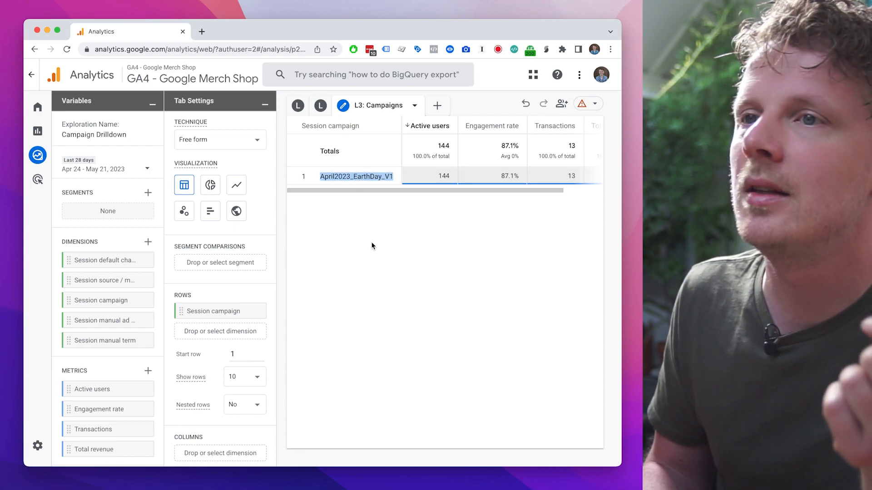
pyautogui.click(377, 239)
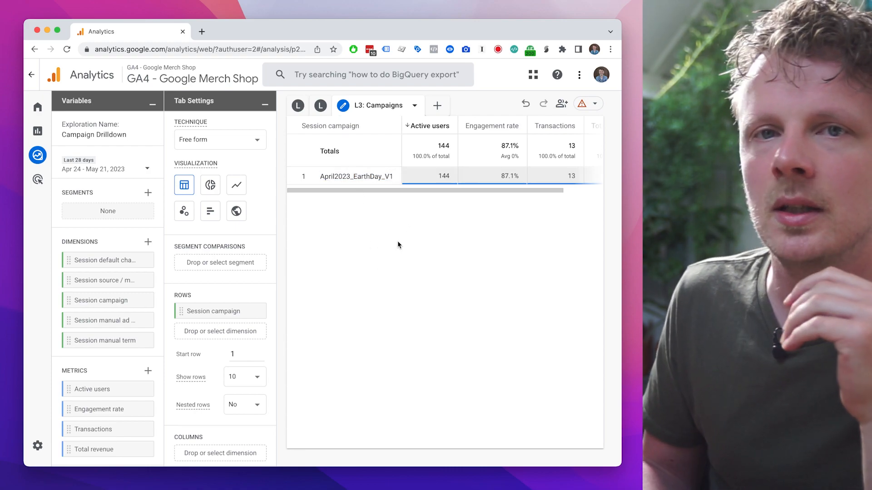
pyautogui.click(590, 104)
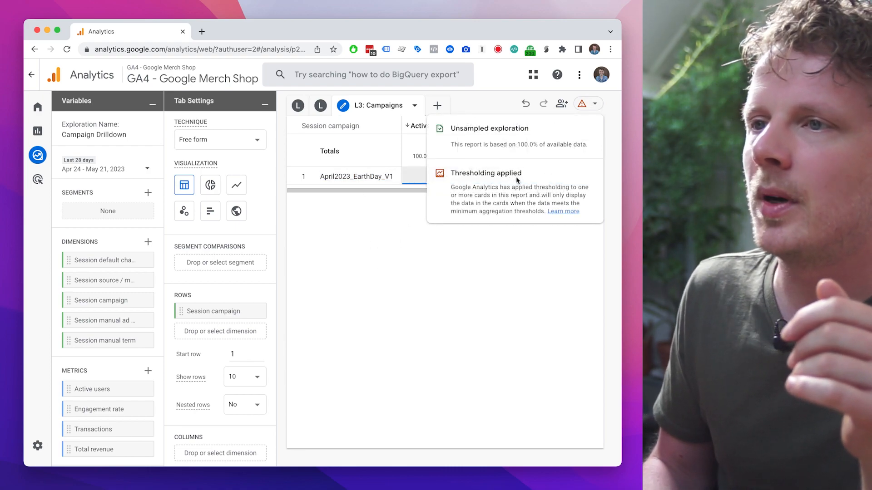
pyautogui.click(484, 249)
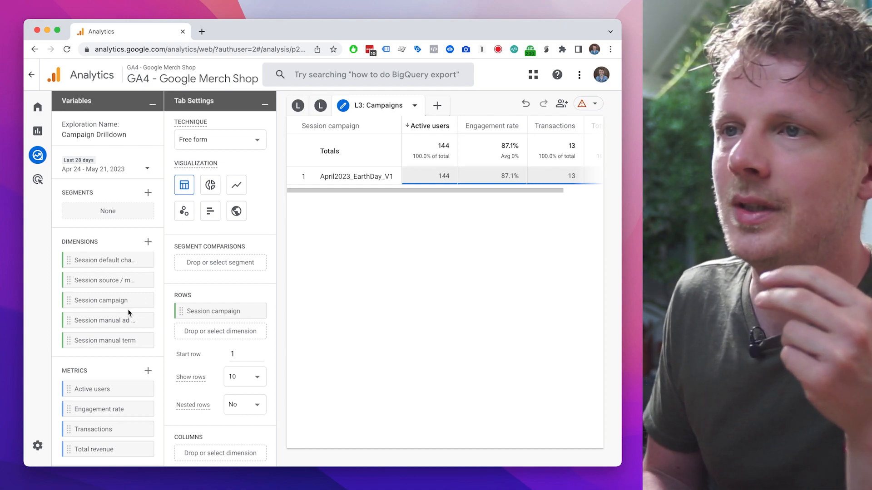
# Step: Duplicate the L3: Campaigns tab and name the copy "L4: Drilldown"
pyautogui.click(415, 106)
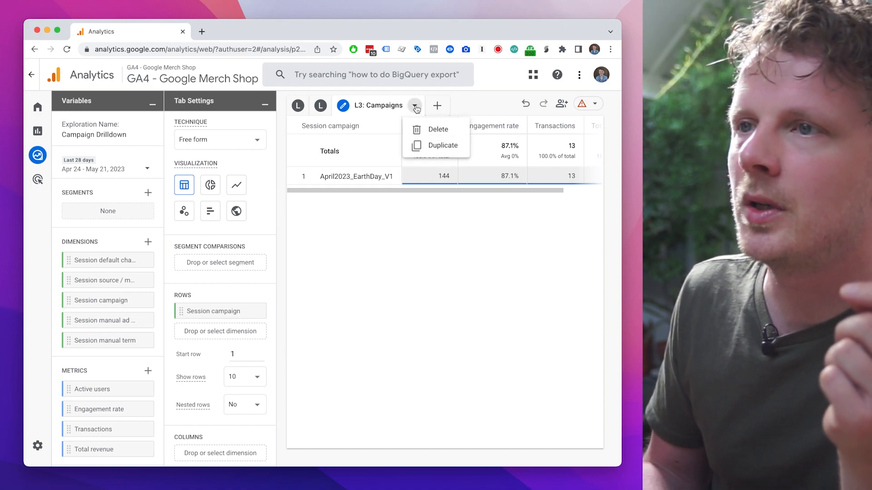
pyautogui.click(429, 146)
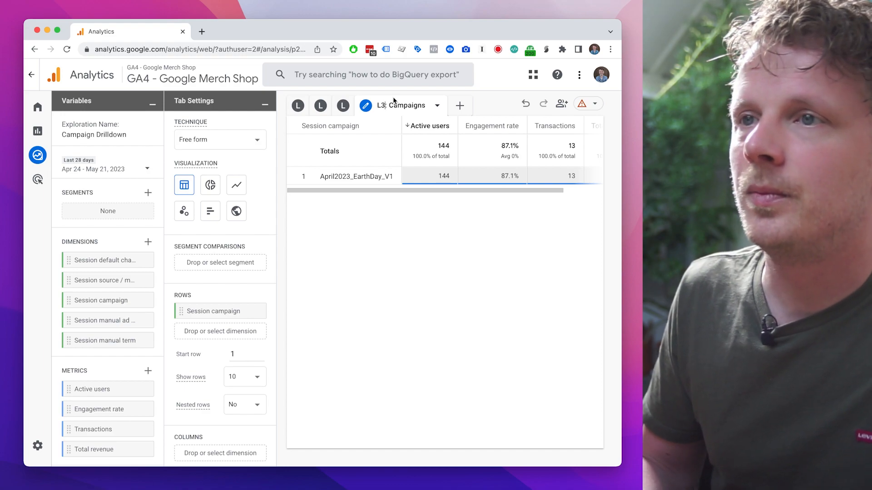
pyautogui.doubleClick(389, 106)
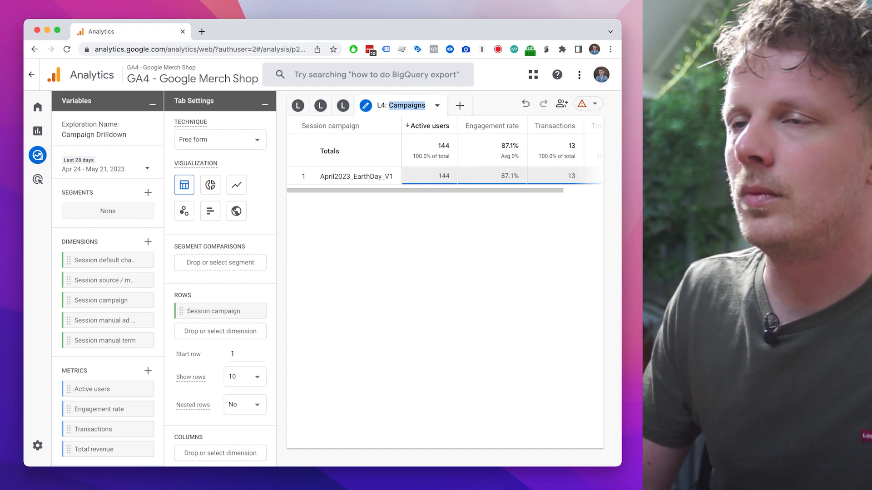
pyautogui.write('Drilldown')
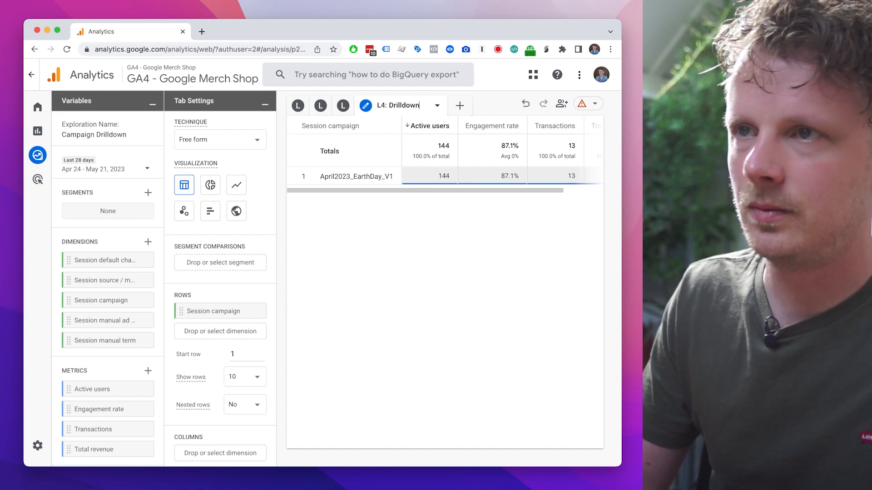
# Step: Filter the L4 table to include only the April2023_EarthDay_V1 campaign and check the tab's settings
pyautogui.rightClick(354, 176)
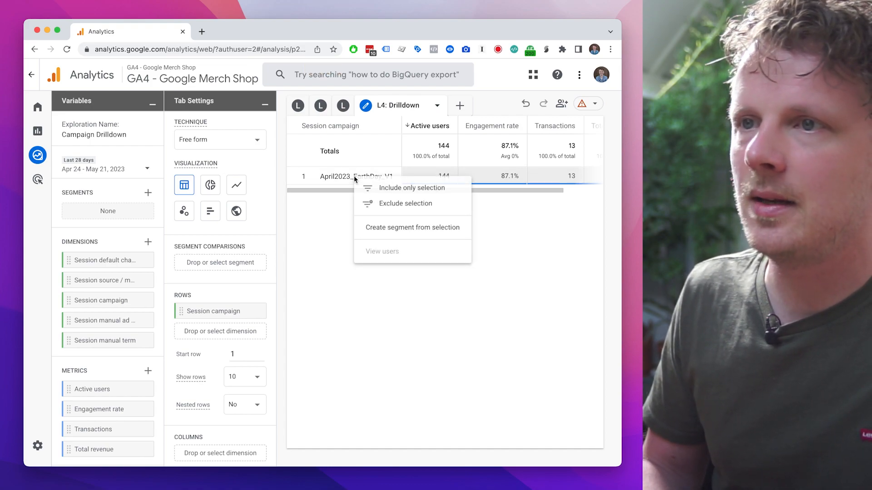
pyautogui.click(402, 188)
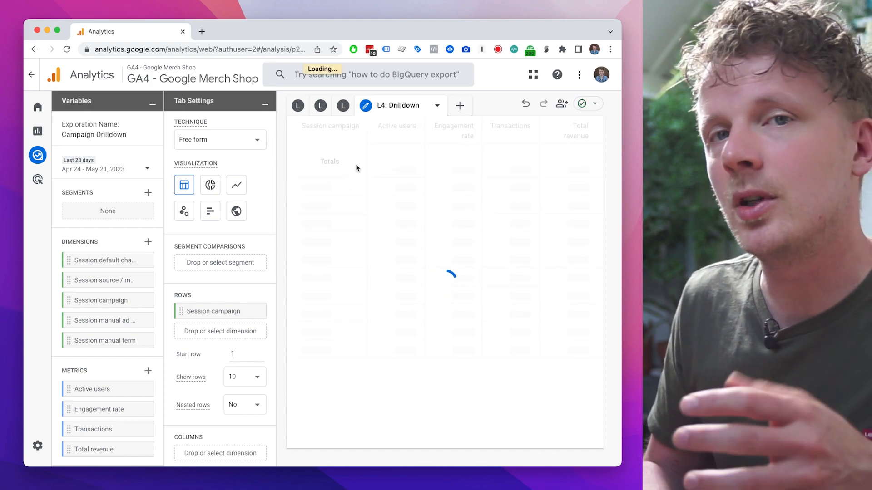
pyautogui.scroll(-7, 236, 291)
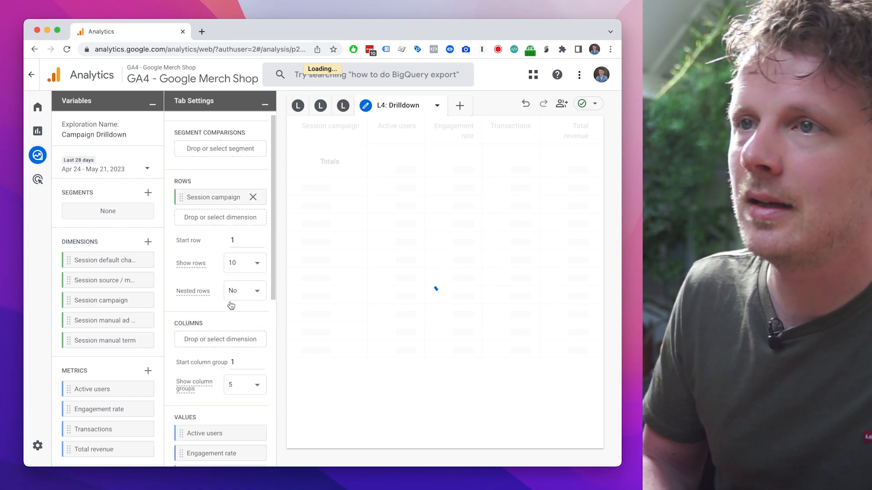
# Step: Replace the Session campaign row dimension with Session manual ad content, trying out and removing Session manual term as a second row
pyautogui.scroll(10, 221, 306)
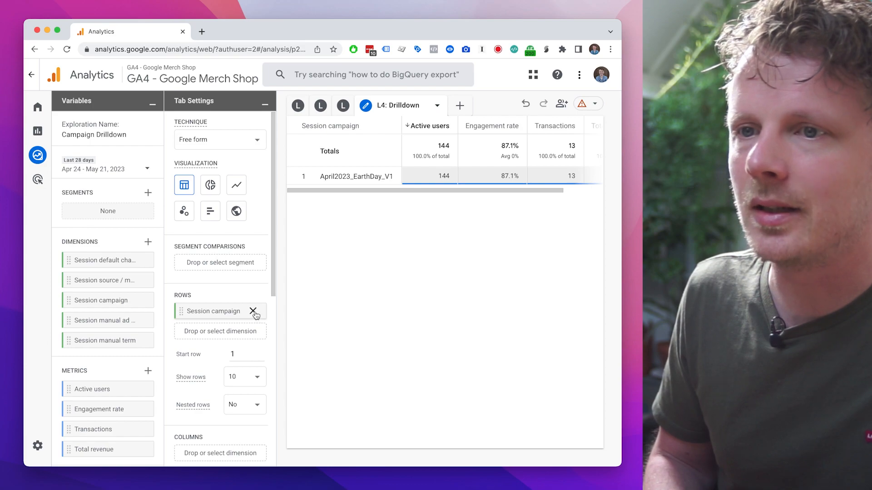
pyautogui.click(254, 313)
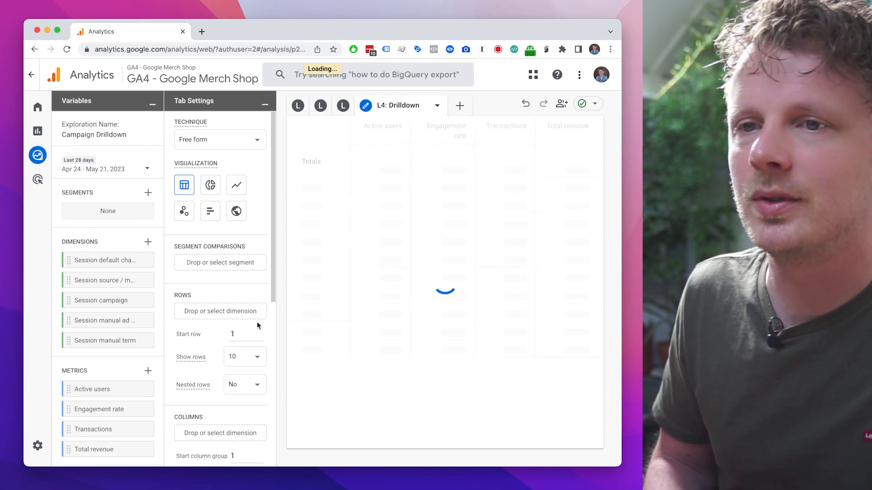
pyautogui.doubleClick(110, 320)
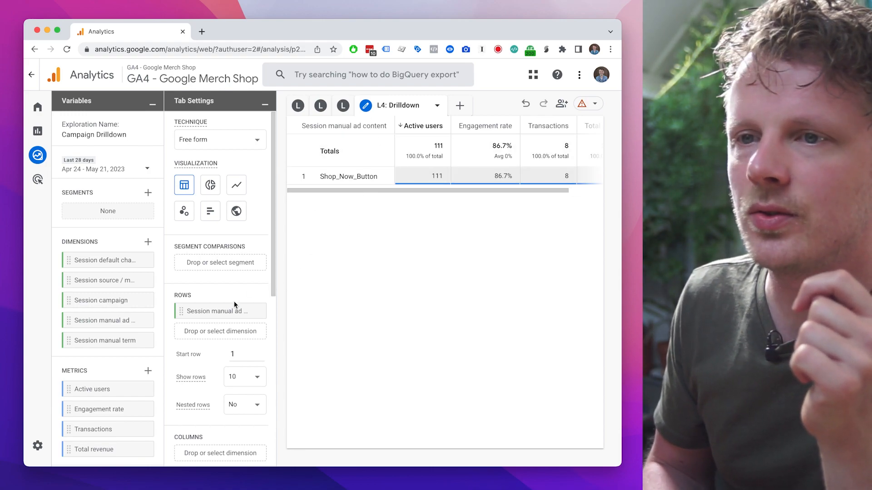
pyautogui.moveTo(122, 343); pyautogui.dragTo(198, 337)
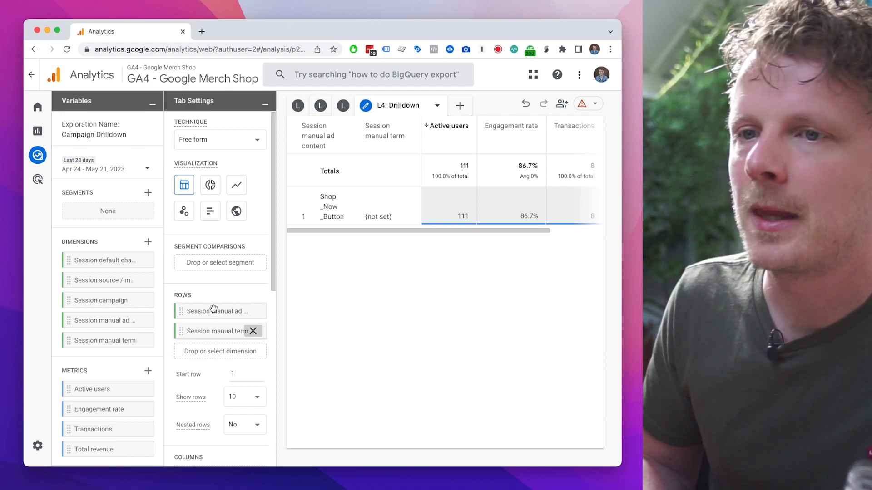
pyautogui.click(253, 331)
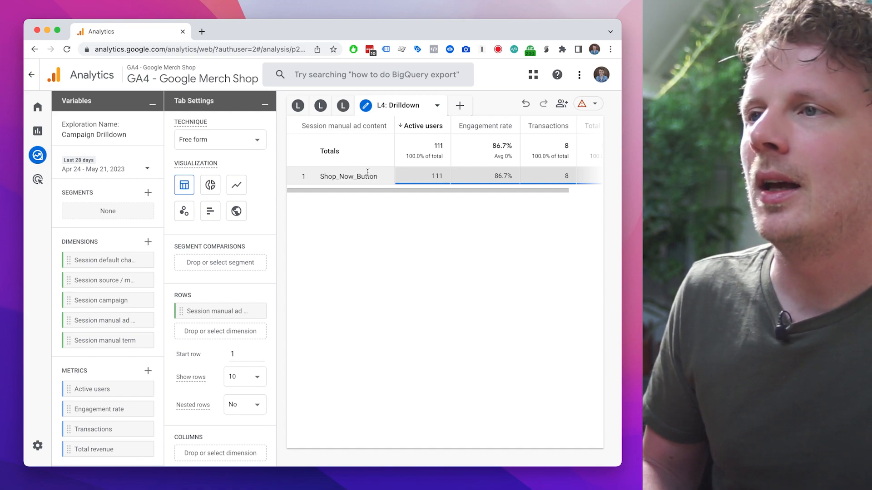
# Step: Review the data quality details of the L4 table and its Session manual ad content value
pyautogui.click(589, 104)
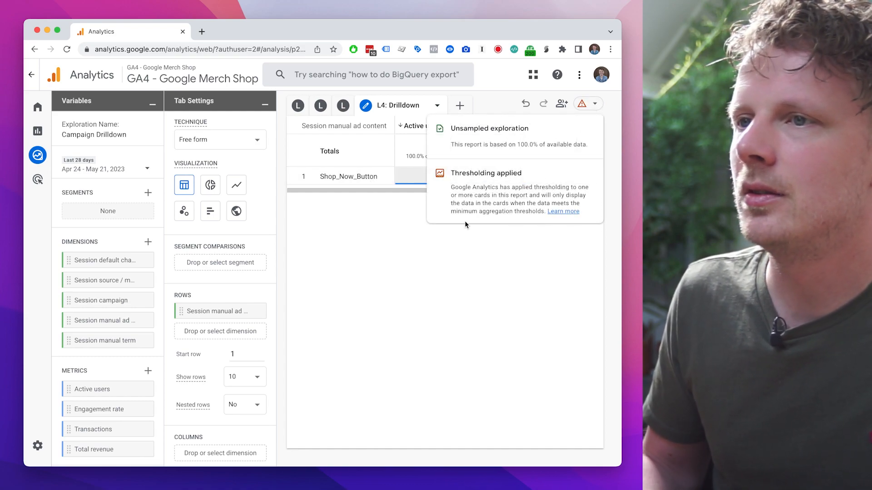
pyautogui.click(426, 259)
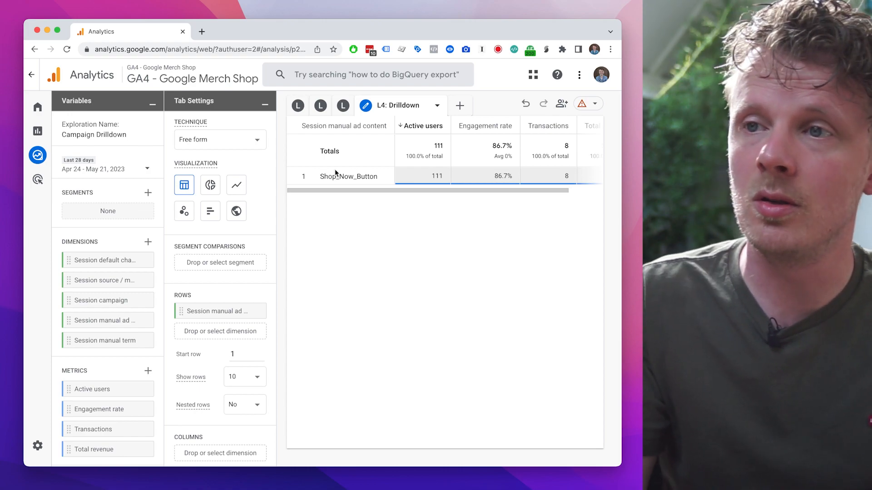
pyautogui.doubleClick(335, 172)
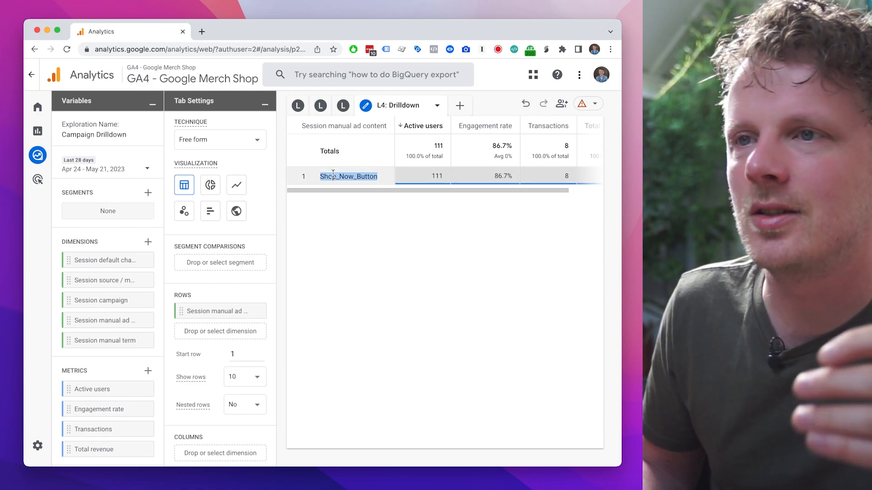
pyautogui.click(384, 206)
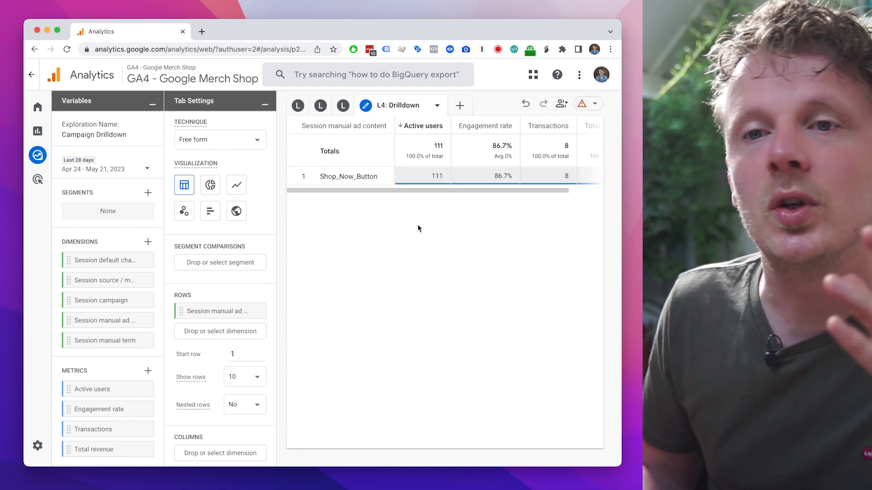
# Step: Import the Landing page + query string and Device category dimensions into the exploration's variables
pyautogui.click(148, 244)
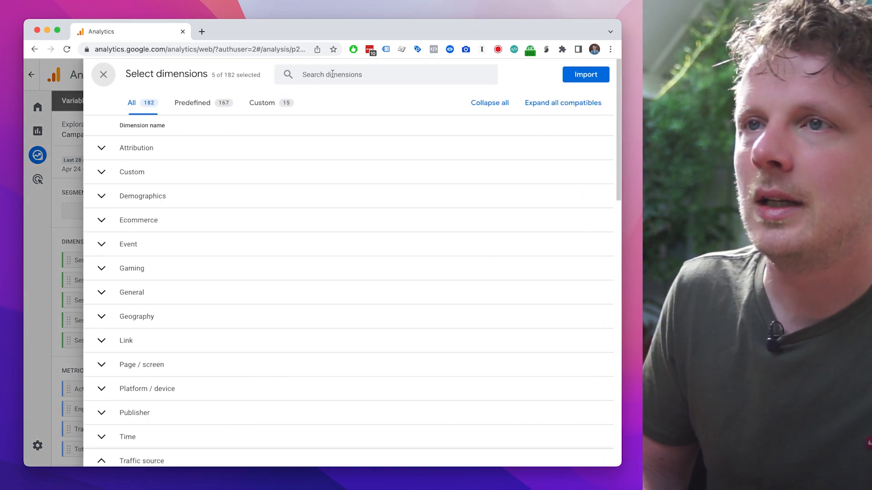
pyautogui.write('landing')
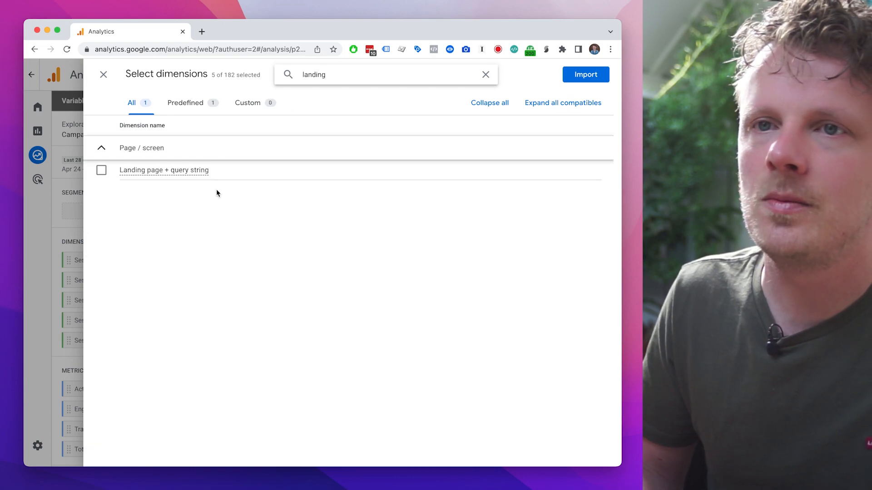
pyautogui.click(241, 170)
pyautogui.doubleClick(390, 75)
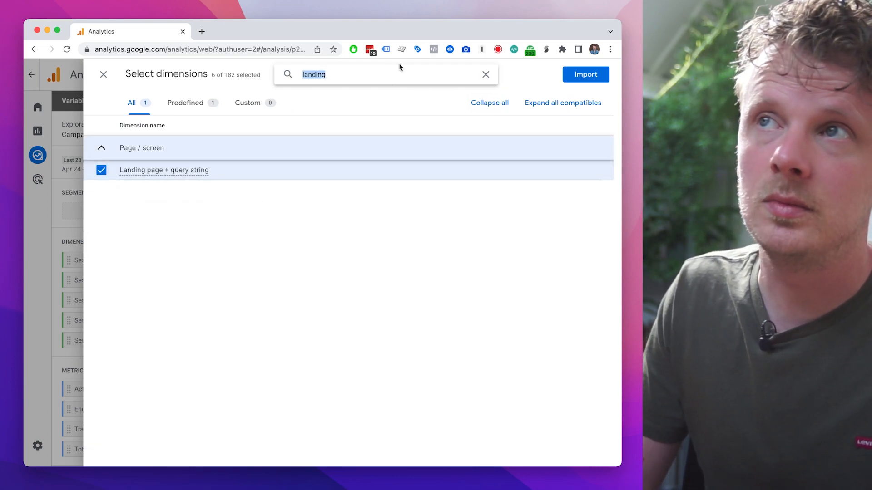
pyautogui.write('device')
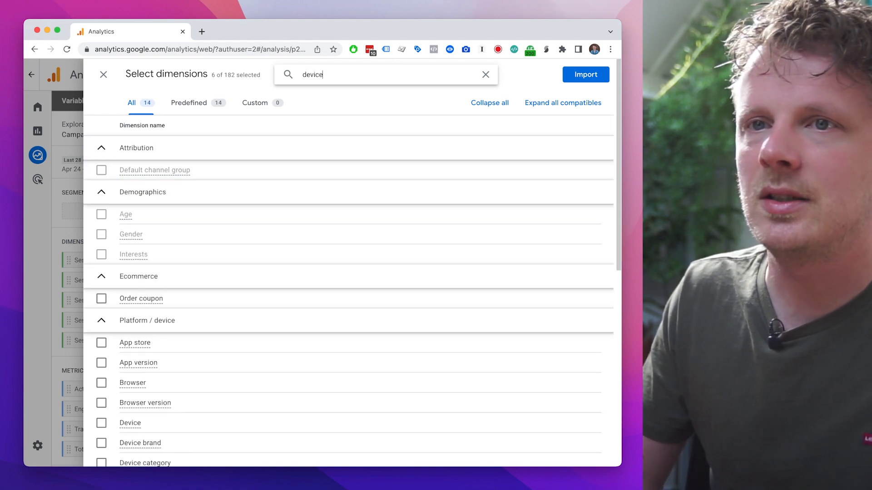
pyautogui.scroll(-4, 243, 193)
pyautogui.press('super+a')
pyautogui.write('categ')
pyautogui.click(259, 315)
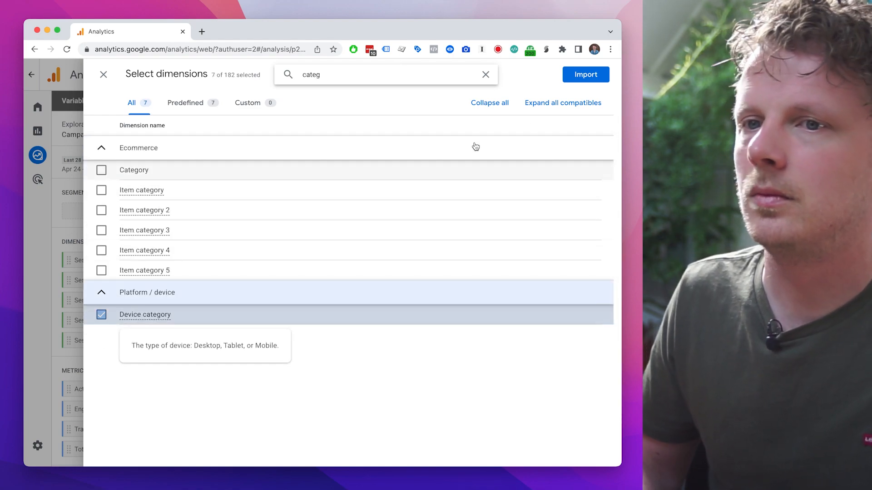
pyautogui.click(579, 80)
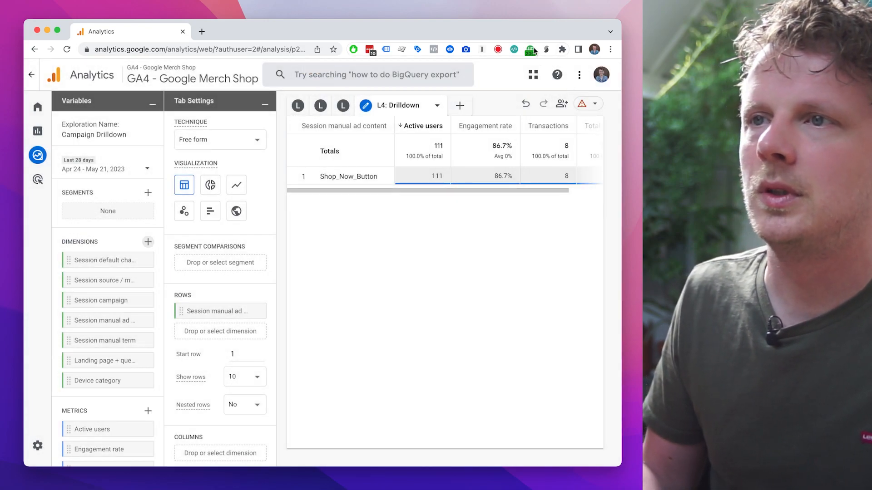
# Step: Return to the L3: Campaigns tab and duplicate it
pyautogui.click(352, 107)
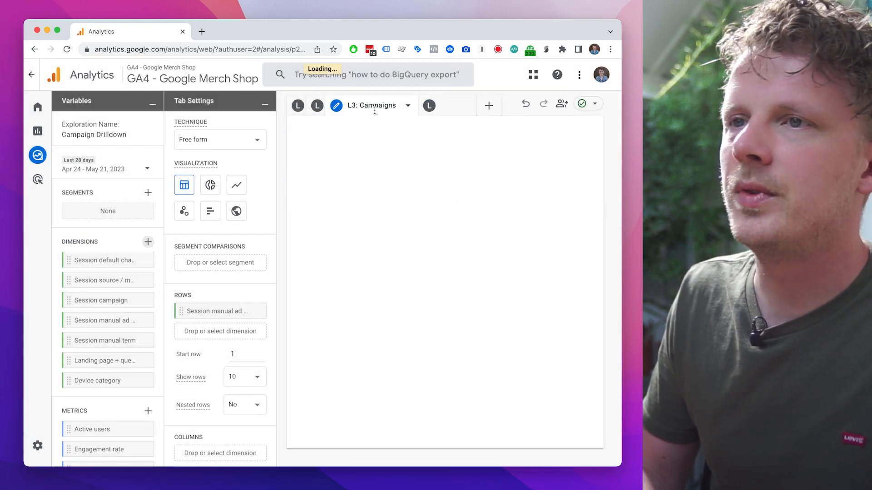
pyautogui.click(416, 107)
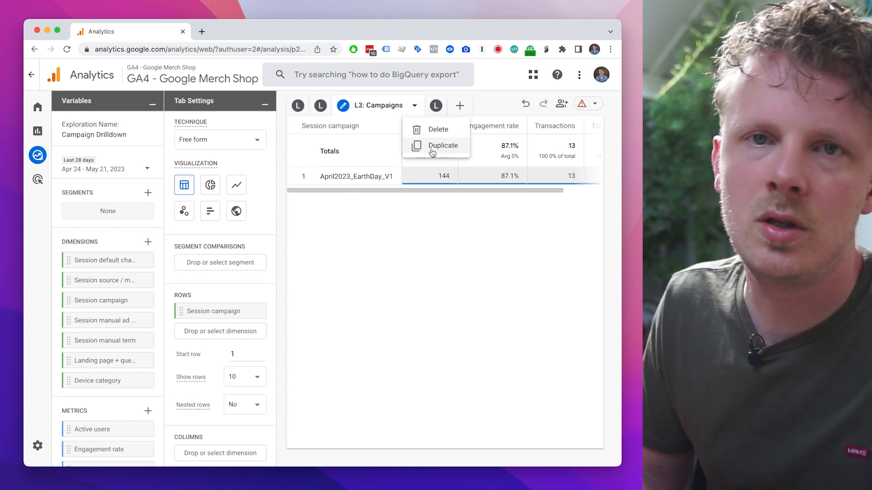
pyautogui.click(437, 149)
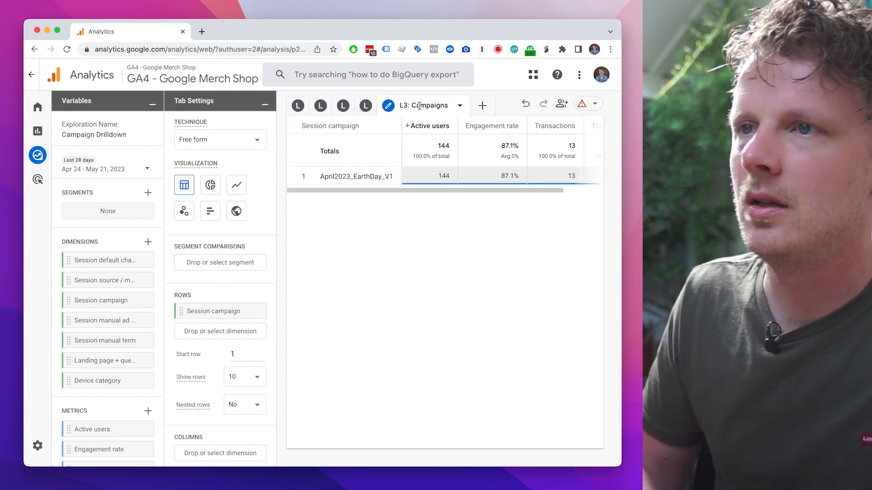
# Step: Rename the duplicated L3: Campaigns tab to L4: Landing page
pyautogui.moveTo(405, 105); pyautogui.dragTo(408, 105)
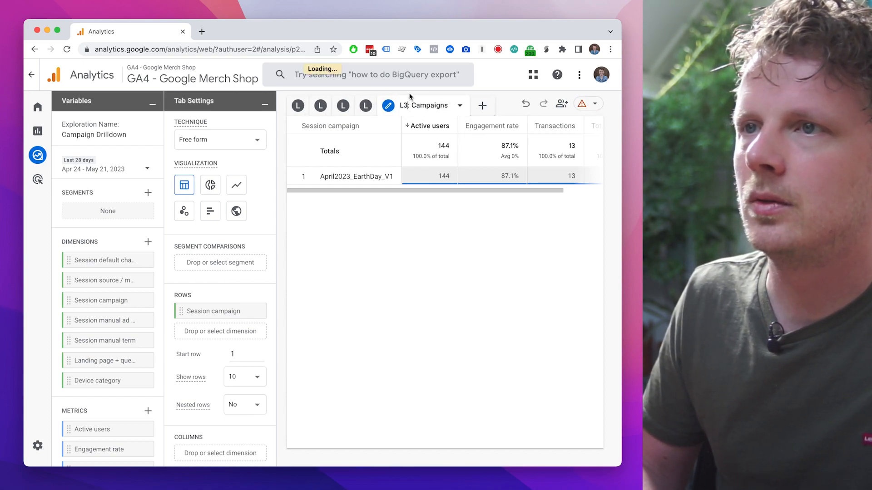
pyautogui.press('BackSpace')
pyautogui.write('4')
pyautogui.press('Right')
pyautogui.press('shift+super+Right')
pyautogui.write('L')
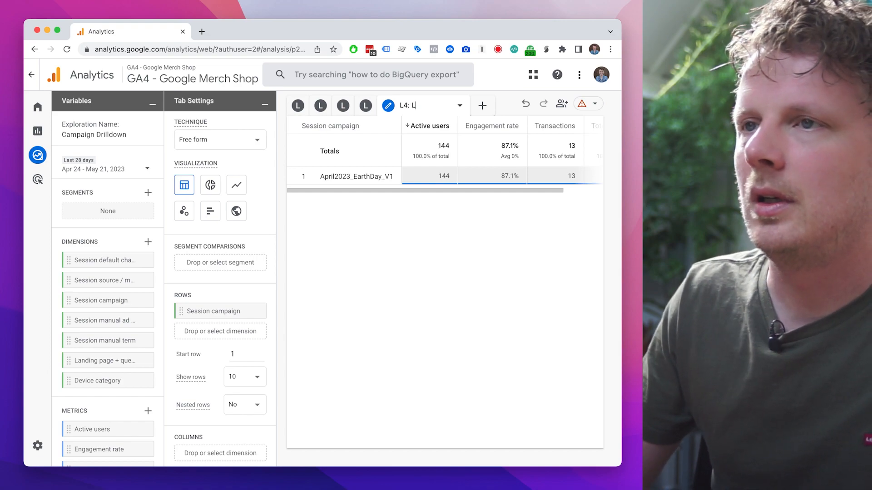
pyautogui.write('anding page')
pyautogui.press('Return')
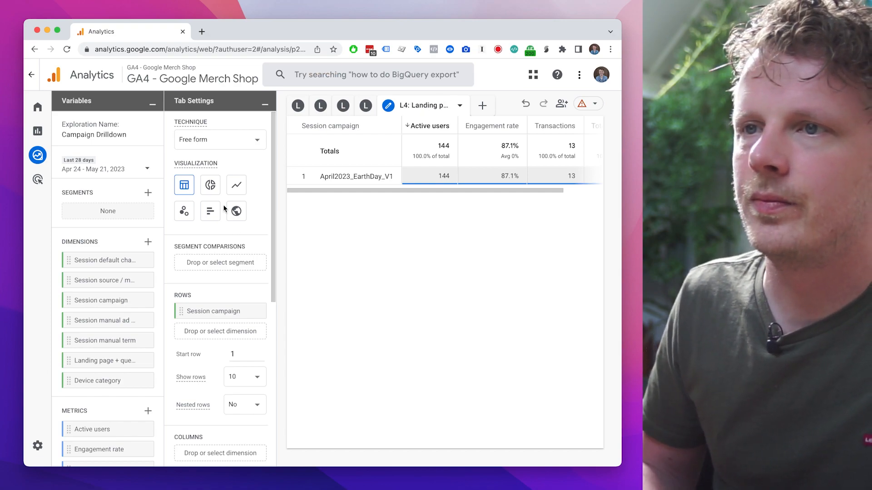
# Step: Filter the L4: Landing page table to include only the April2023_EarthDay_V1 campaign
pyautogui.scroll(-10, 245, 277)
pyautogui.scroll(10, 247, 278)
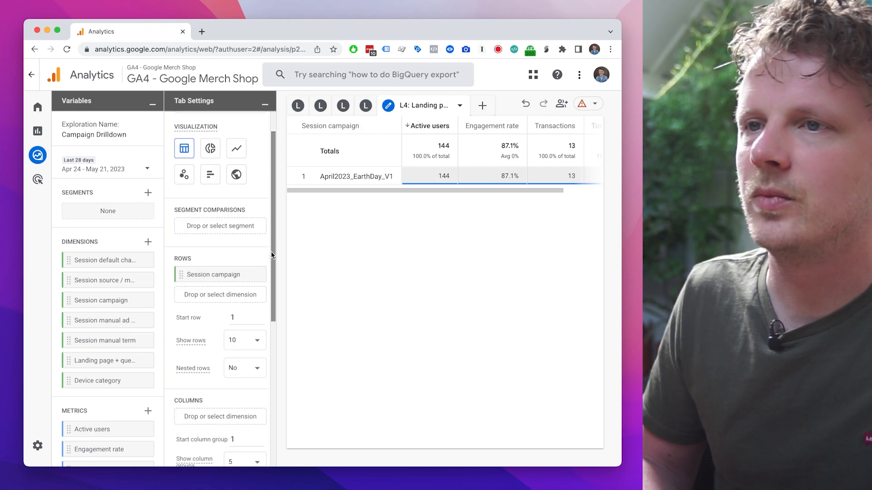
pyautogui.click(361, 176)
pyautogui.click(385, 184)
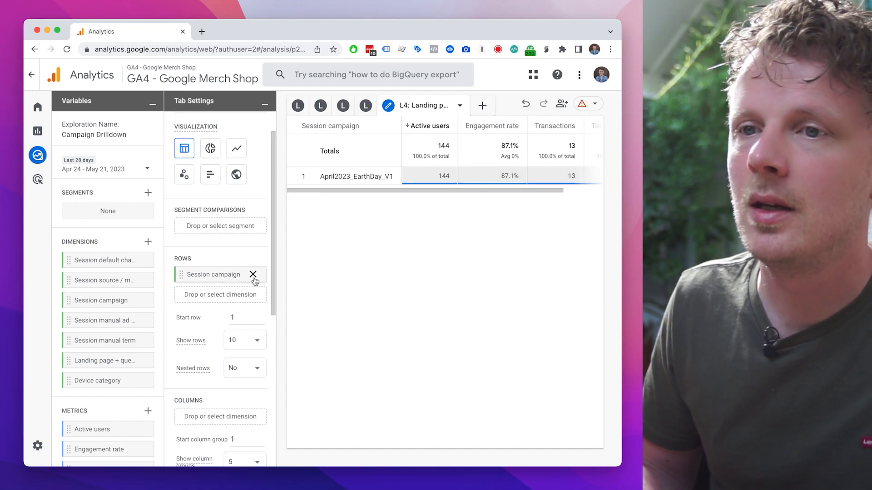
# Step: Replace the Session campaign row dimension with Landing page + query string
pyautogui.click(252, 277)
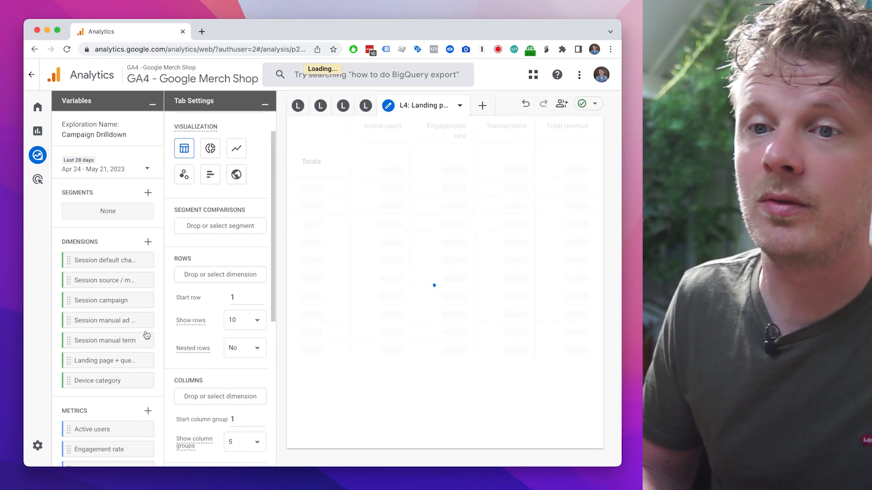
pyautogui.moveTo(118, 362)
pyautogui.moveTo(118, 362); pyautogui.dragTo(221, 274)
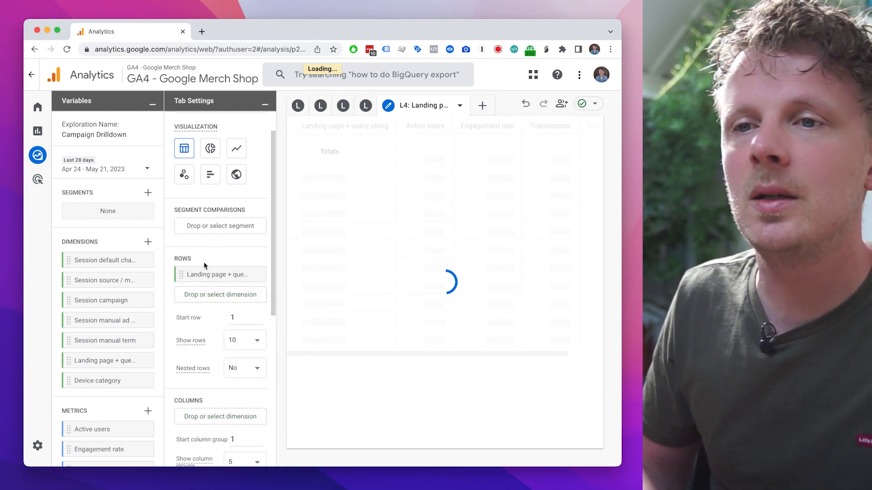
pyautogui.scroll(-6, 213, 259)
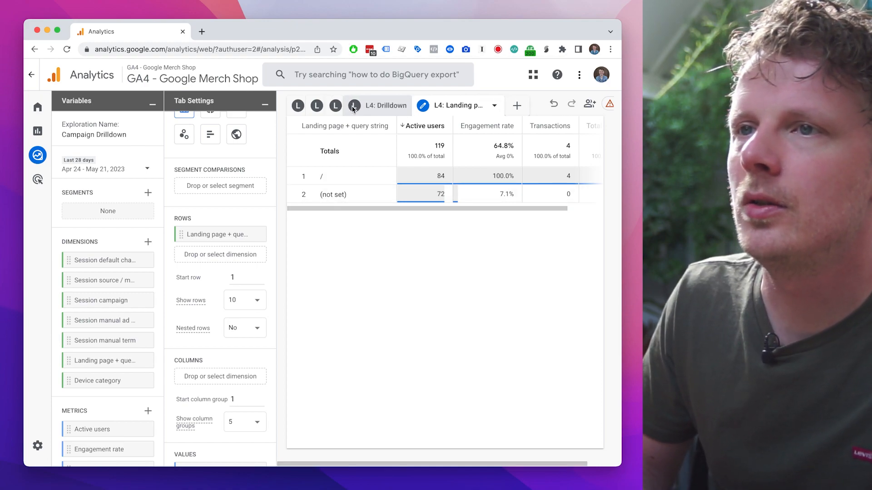
# Step: Duplicate the L3: Campaigns tab again and name the copy L4: Devices
pyautogui.click(335, 108)
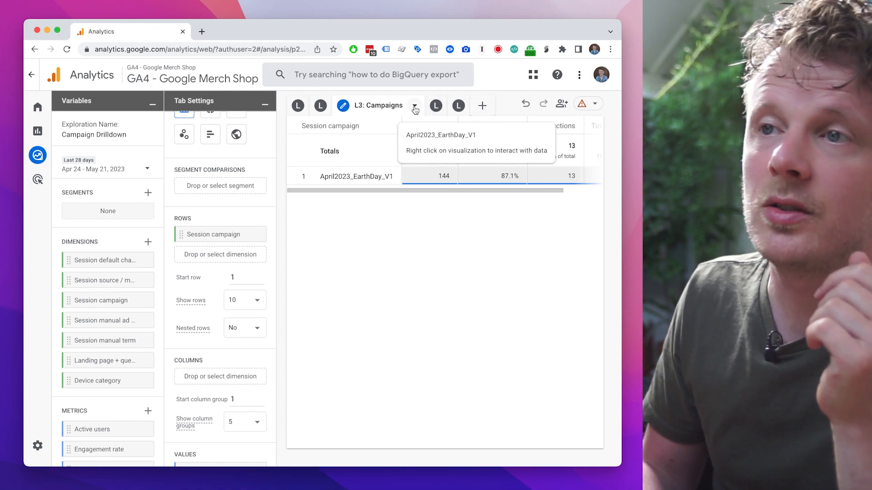
pyautogui.click(415, 107)
pyautogui.click(424, 146)
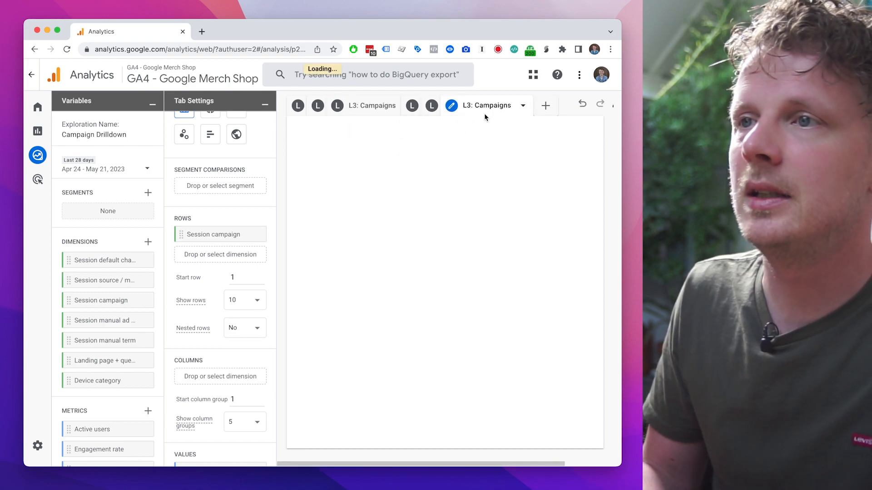
pyautogui.click(483, 106)
pyautogui.doubleClick(468, 105)
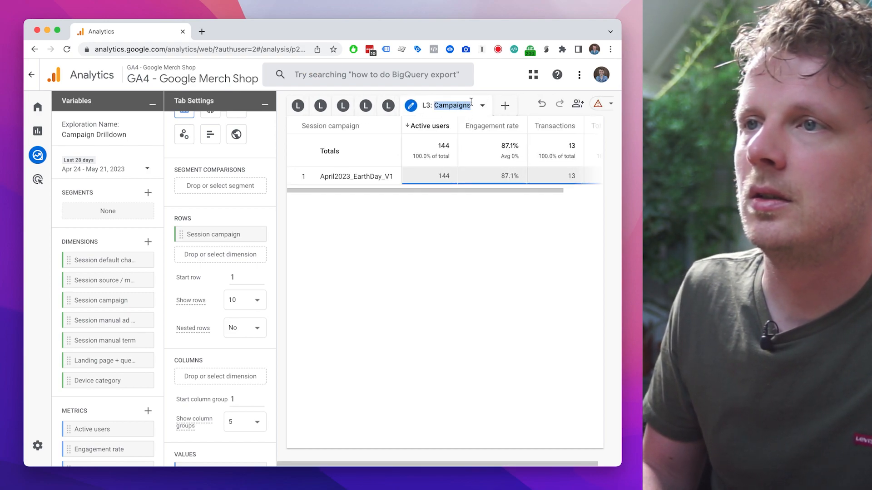
pyautogui.write('Devices')
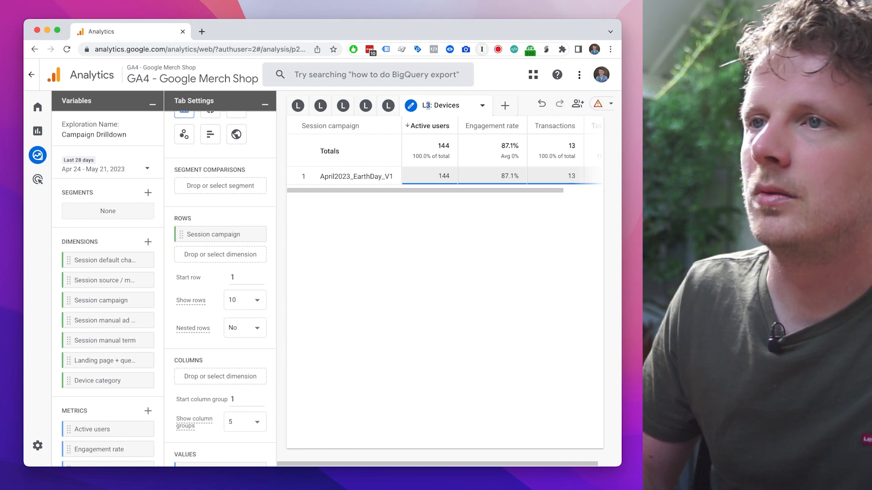
pyautogui.click(354, 224)
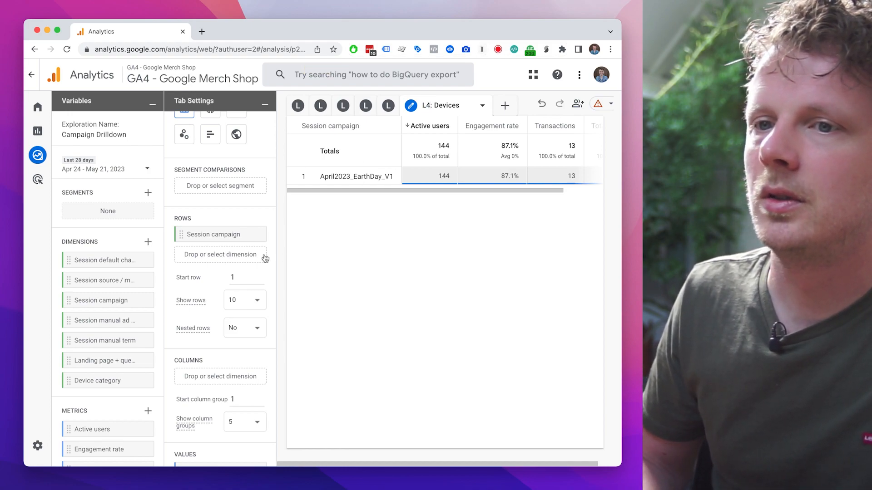
# Step: Include only the April2023_EarthDay_V1 campaign in the L4: Devices table and replace its Session campaign row dimension with Device category
pyautogui.click(358, 177)
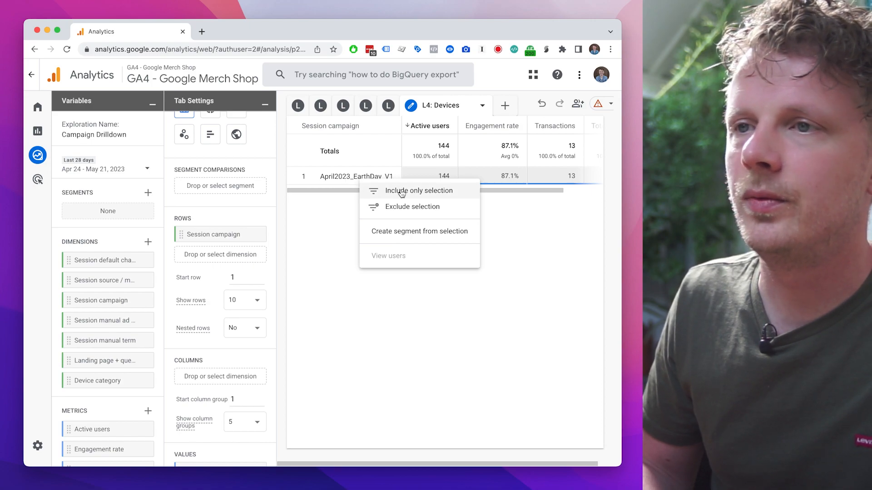
pyautogui.click(403, 191)
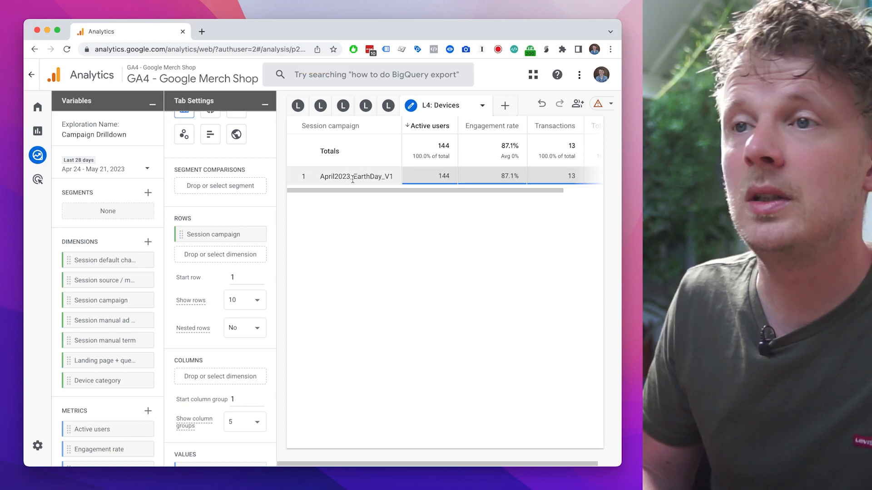
pyautogui.scroll(-1, 251, 290)
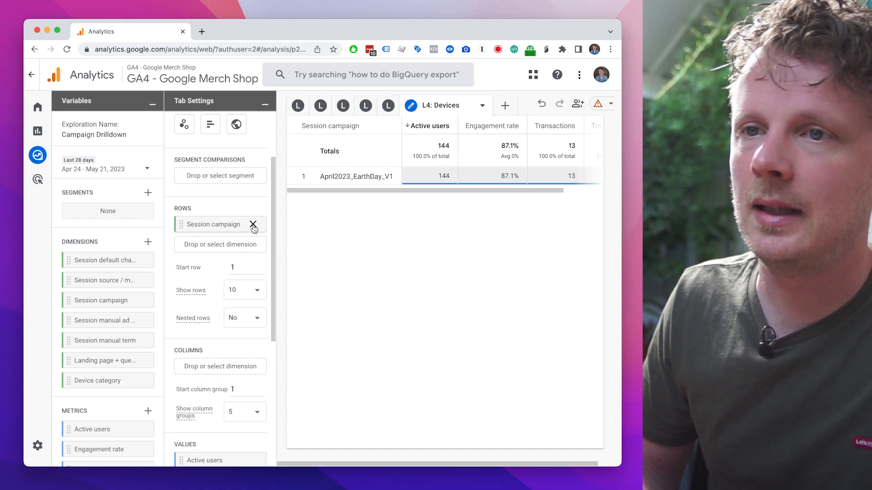
pyautogui.click(253, 225)
pyautogui.moveTo(111, 382); pyautogui.dragTo(222, 224)
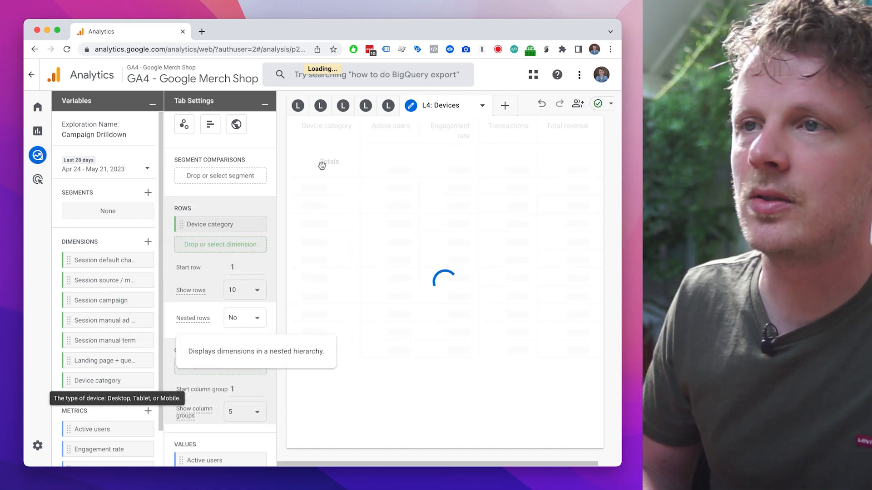